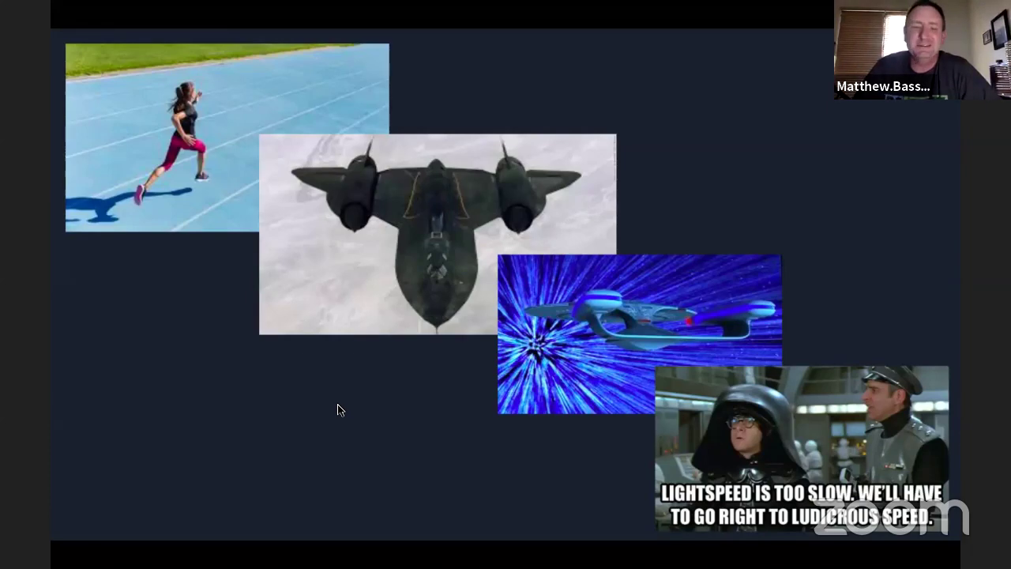
pyautogui.click(339, 410)
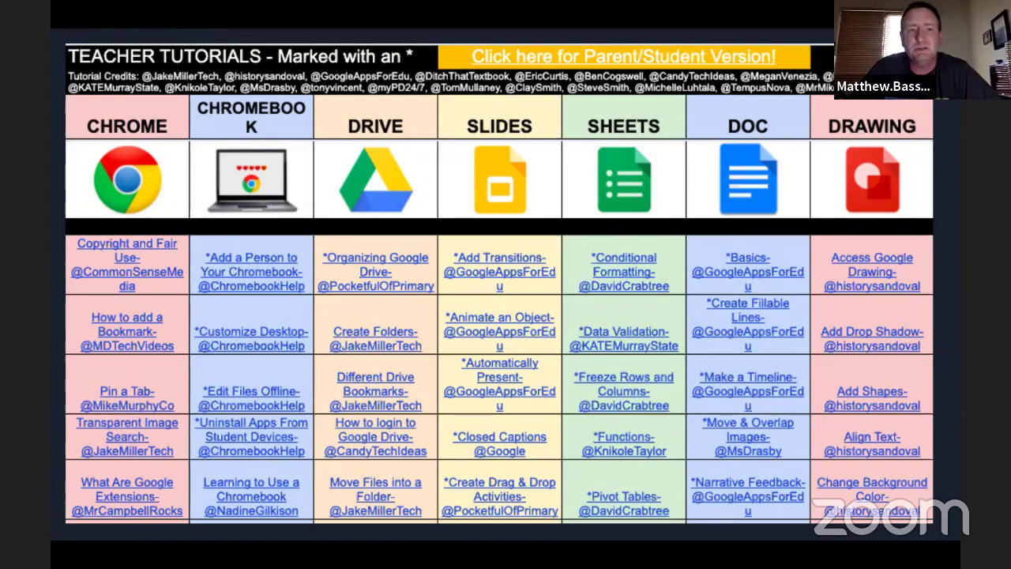
pyautogui.hotkey('alt', 'Tab')
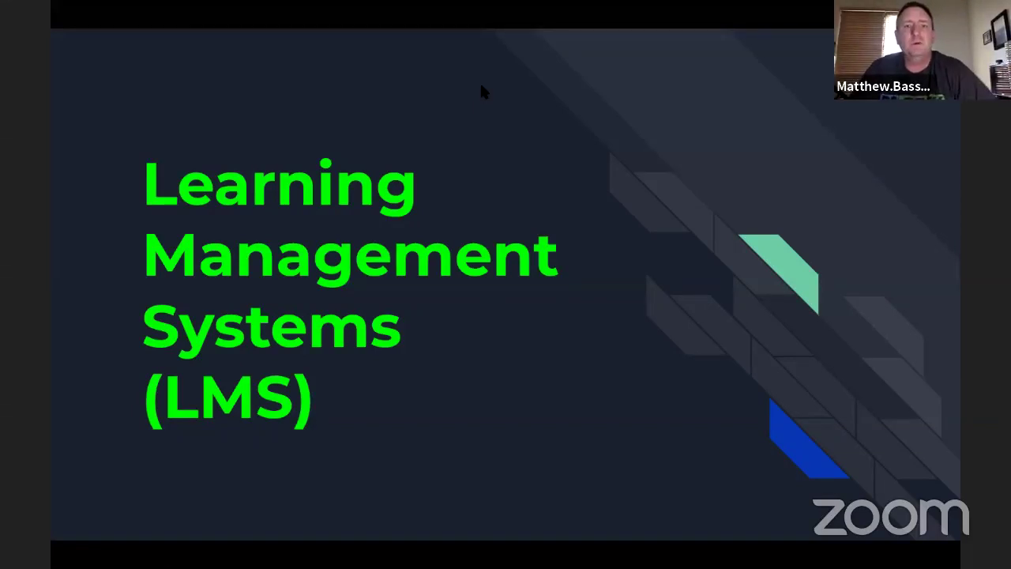
pyautogui.click(474, 162)
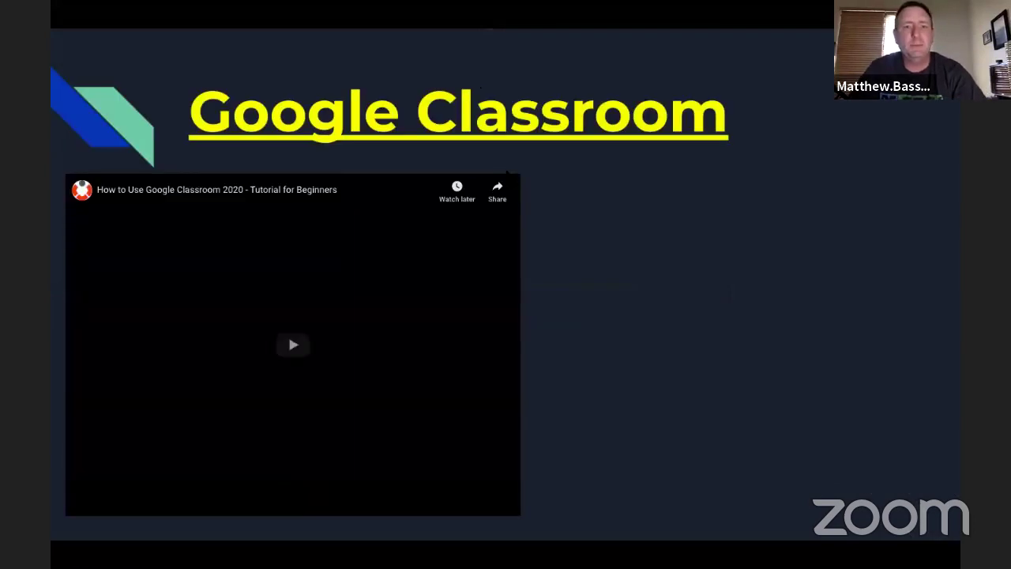
# Leave the slideshow, switch to Google Classroom and open the Test class
pyautogui.press('Escape')
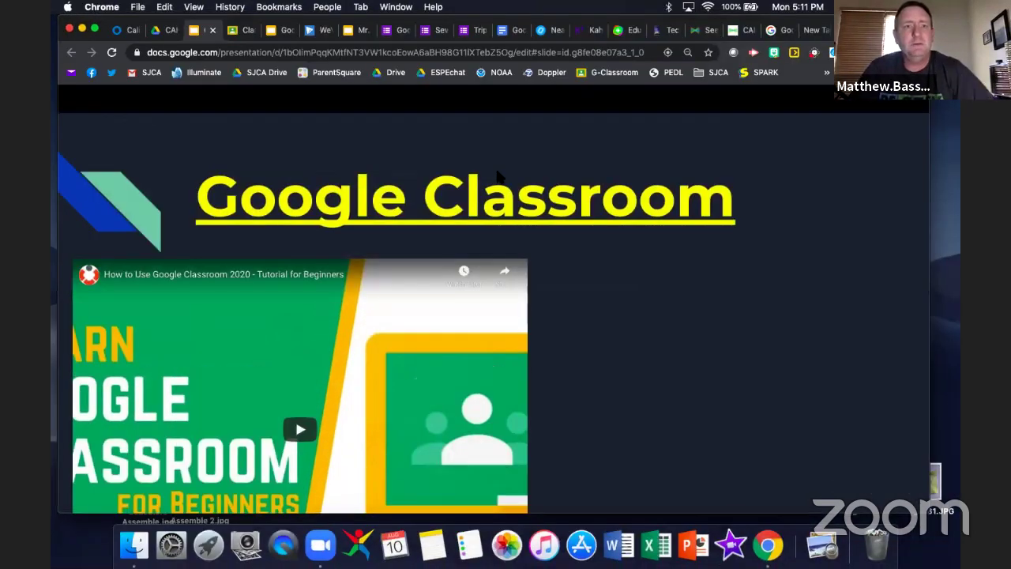
pyautogui.click(245, 32)
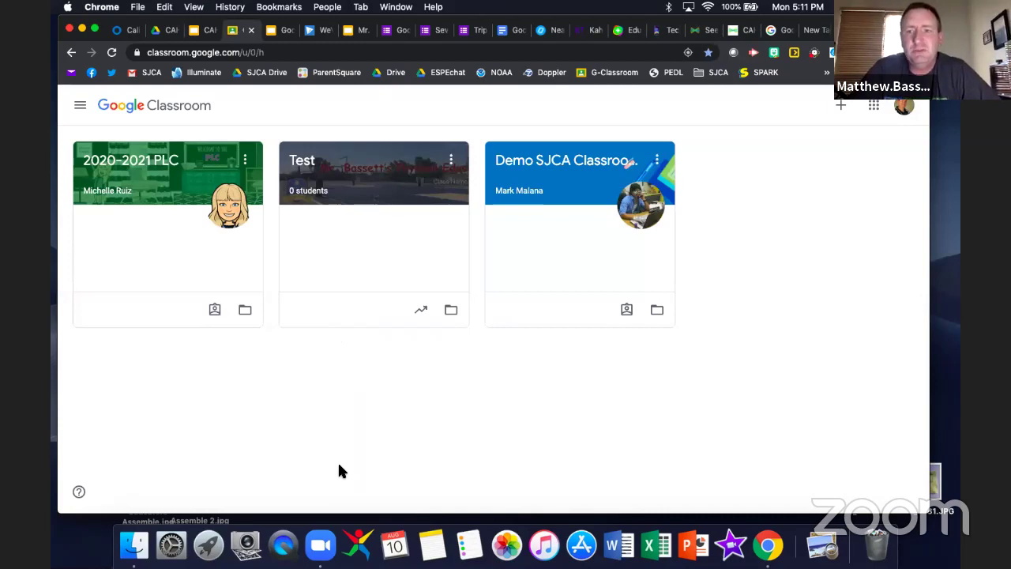
pyautogui.click(300, 164)
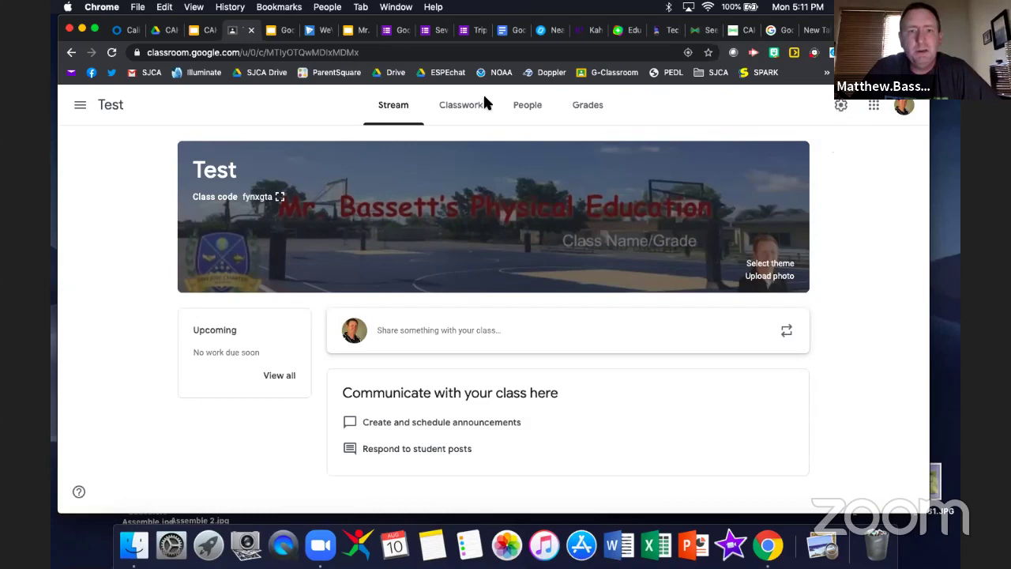
# Begin a new announcement in the Test class Stream with the text "Hi"
pyautogui.click(431, 336)
pyautogui.write('Hi')
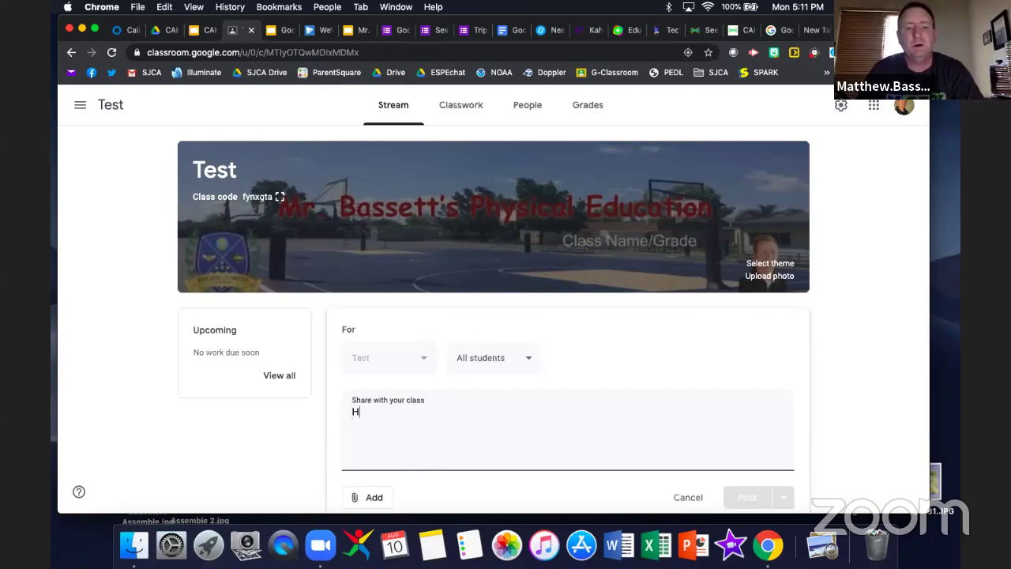
pyautogui.press('Return')
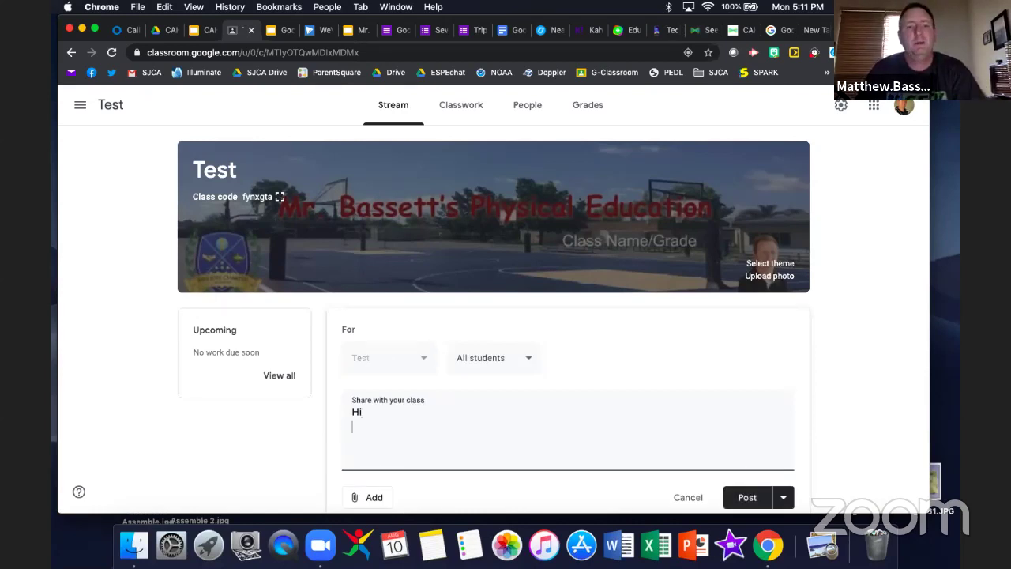
# Look at the announcement's posting options and the available attachment sources
pyautogui.click(785, 503)
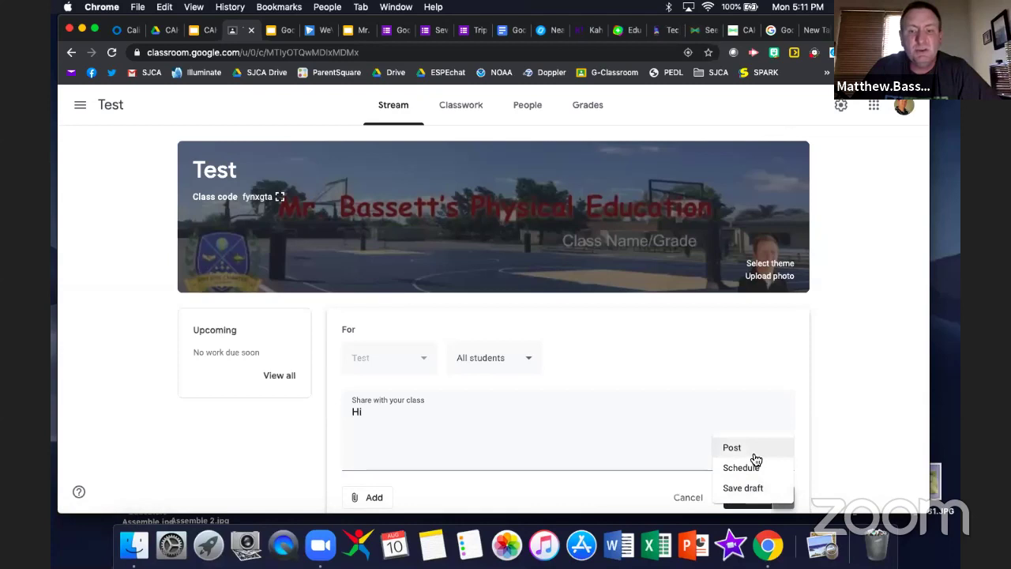
pyautogui.click(841, 444)
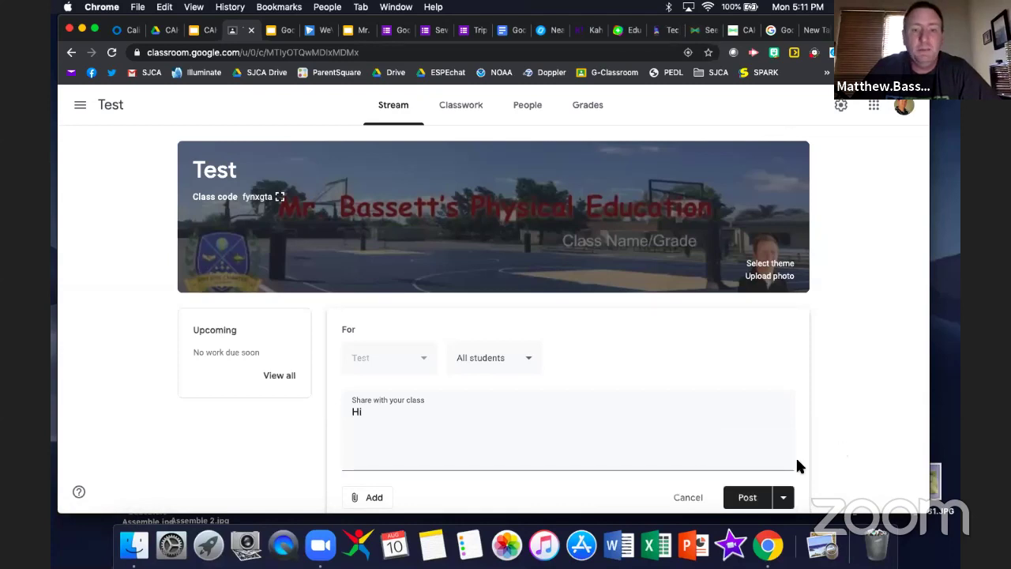
pyautogui.click(371, 498)
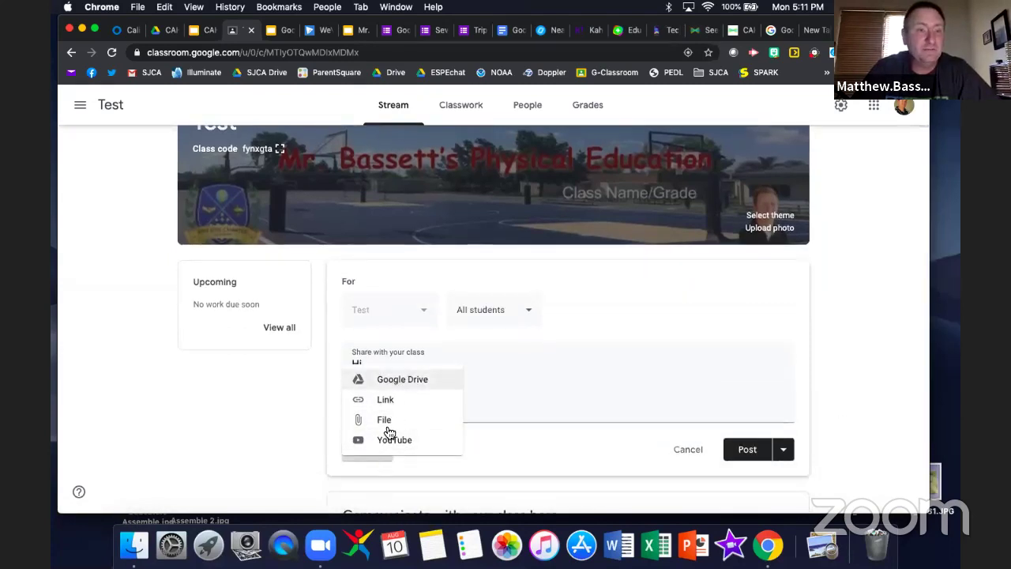
pyautogui.click(522, 361)
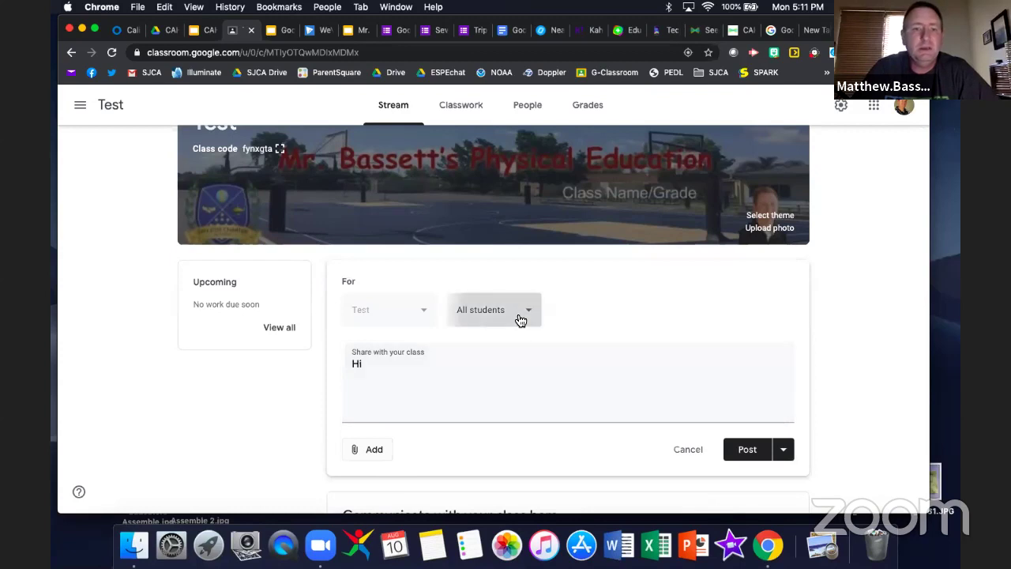
# Check the announcement's audience, keep it set to All students, and post it to the class
pyautogui.click(520, 323)
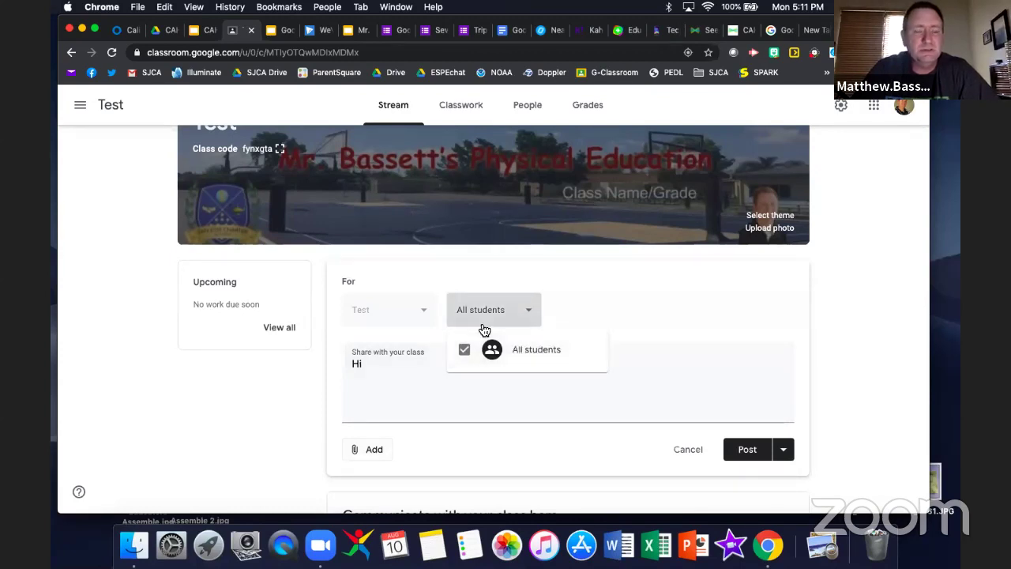
pyautogui.click(452, 389)
pyautogui.click(749, 450)
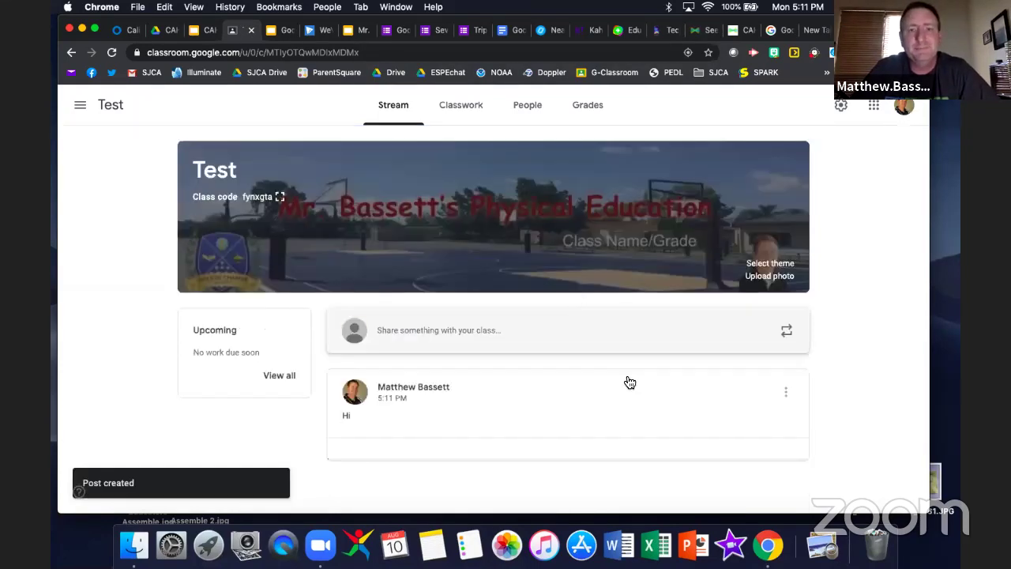
# Go to the class's Classwork page and view the types of classwork that can be created
pyautogui.click(463, 105)
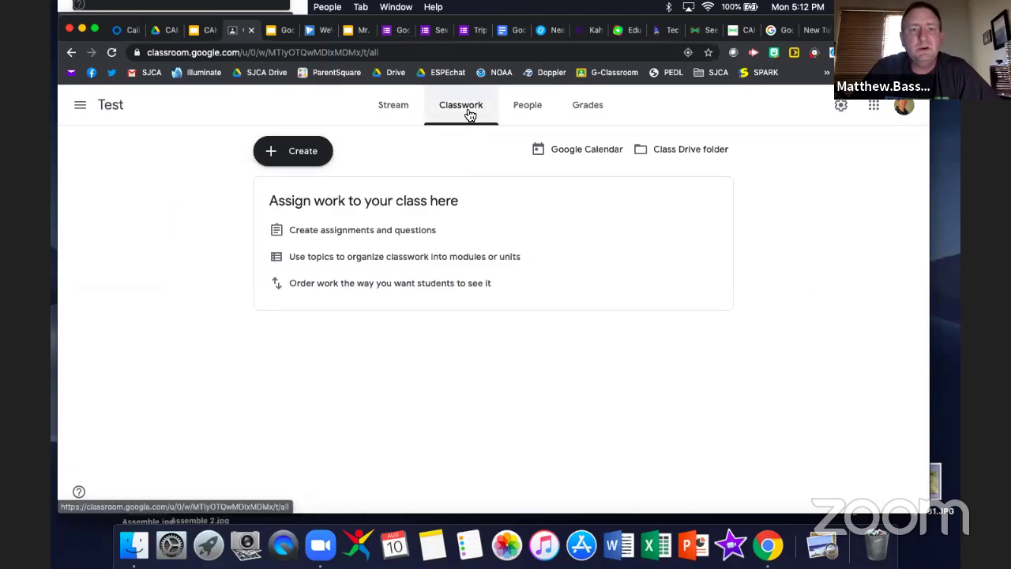
pyautogui.click(289, 155)
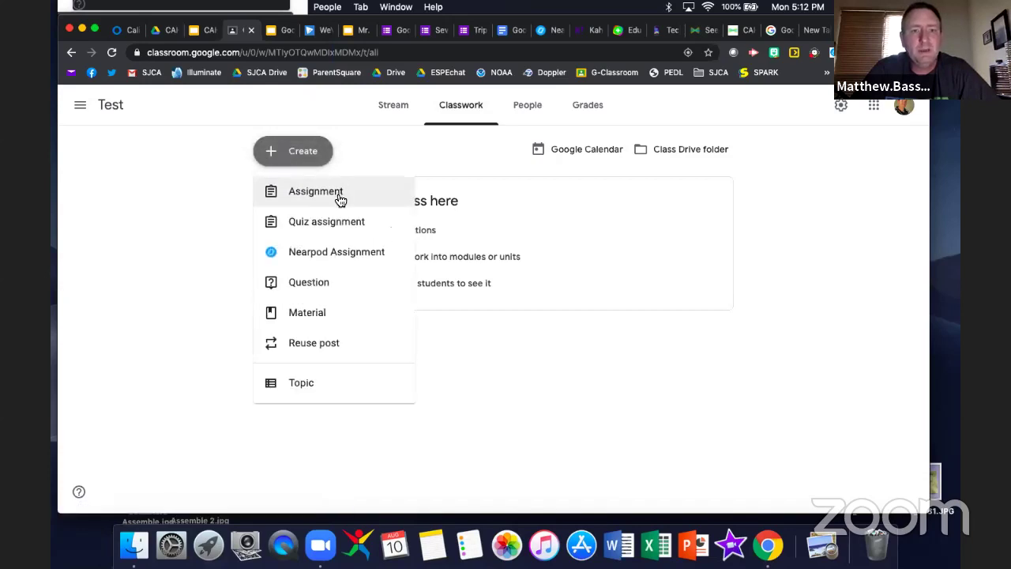
pyautogui.click(425, 332)
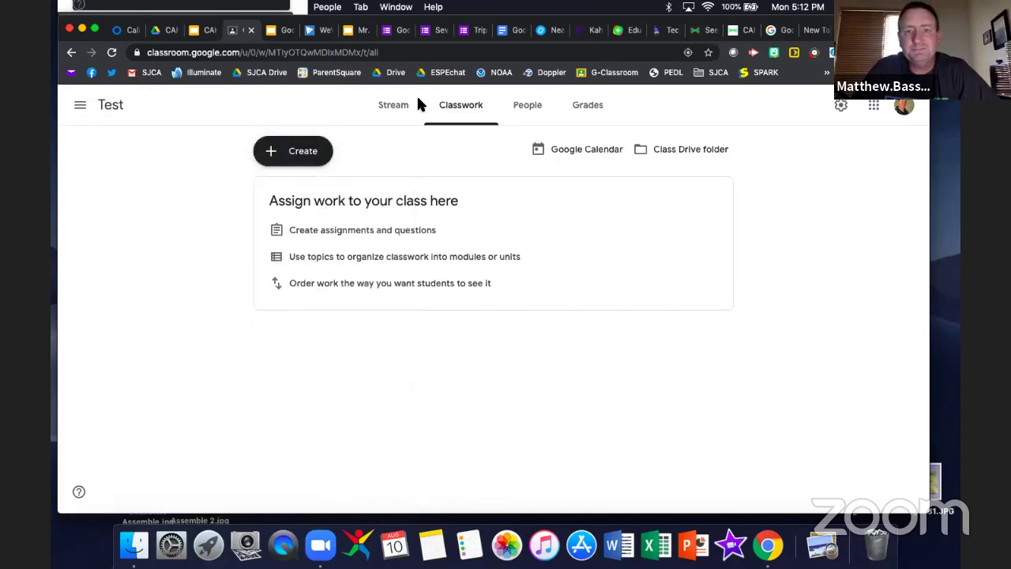
# Create a classwork topic named "Fitness"
pyautogui.click(288, 154)
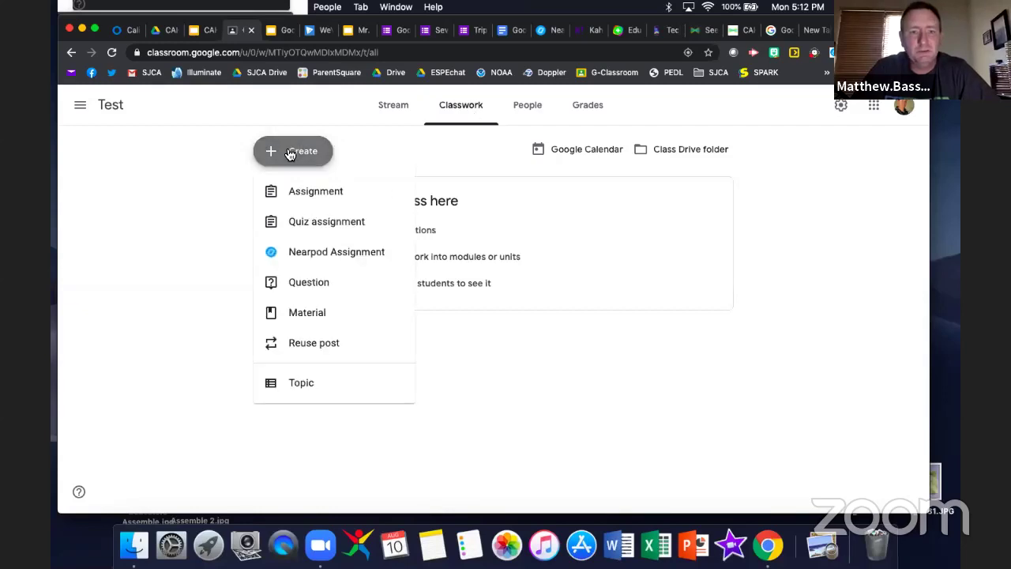
pyautogui.click(301, 383)
pyautogui.write('F')
pyautogui.press('BackSpace')
pyautogui.write('Fltn')
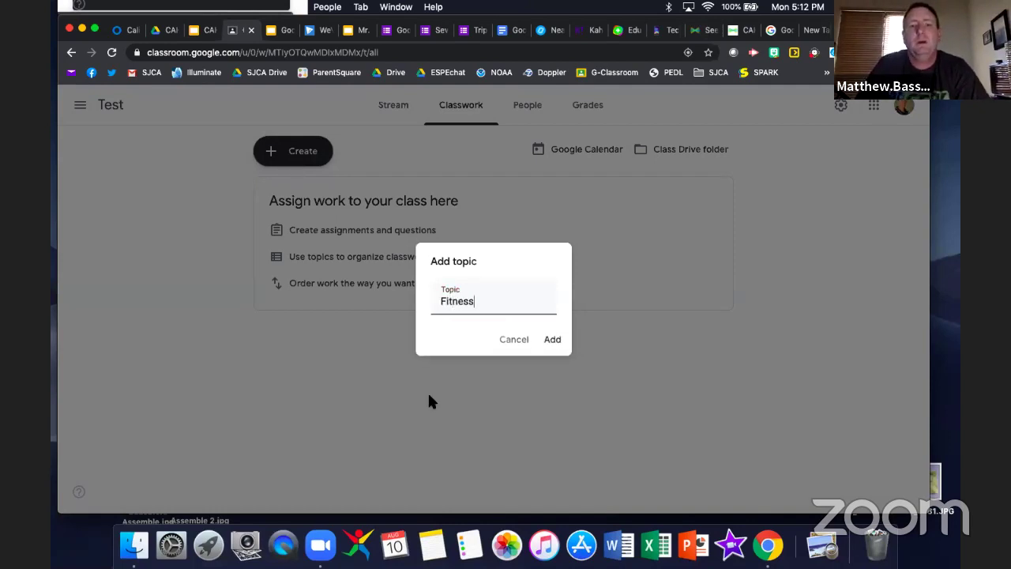
pyautogui.click(554, 340)
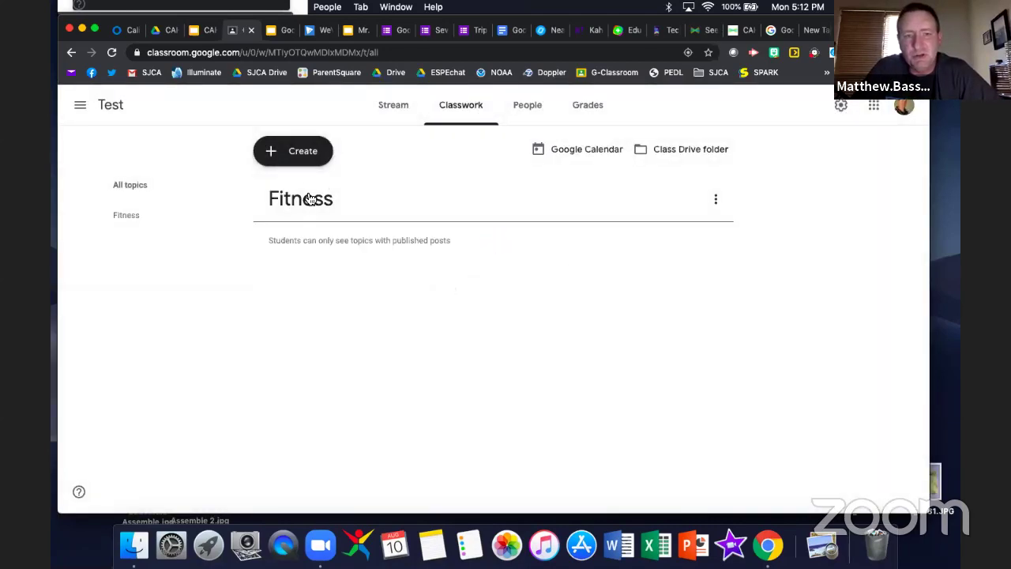
# Start a new assignment titled "Fitnessgram" and attach a new blank Google Docs document to it
pyautogui.click(320, 151)
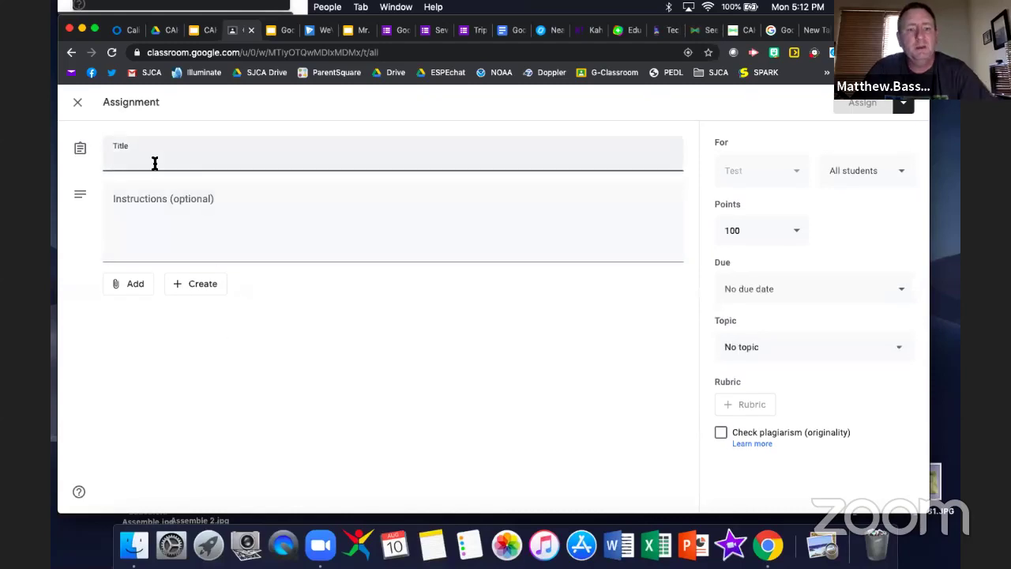
pyautogui.write('Fitnessgram')
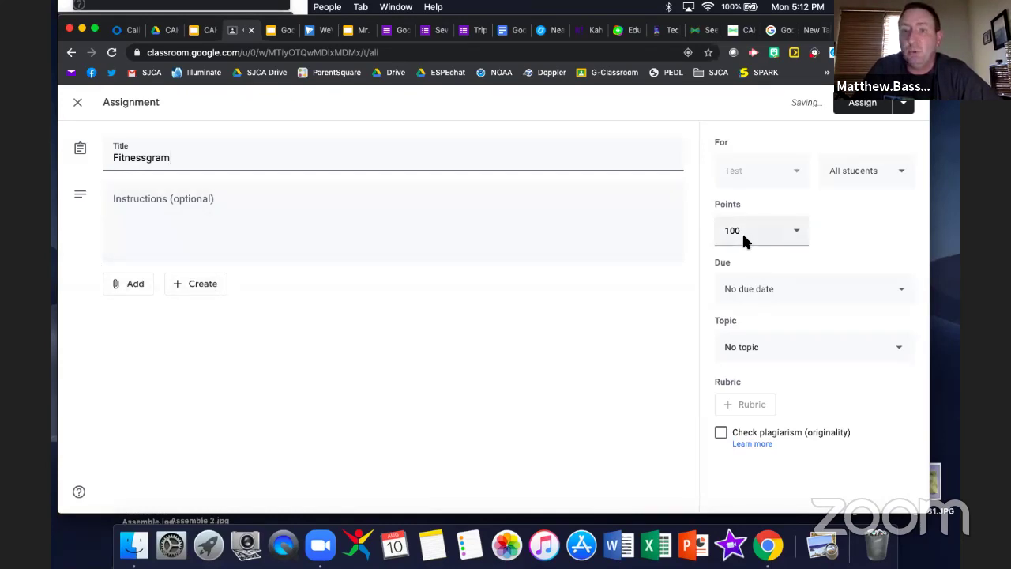
pyautogui.click(202, 288)
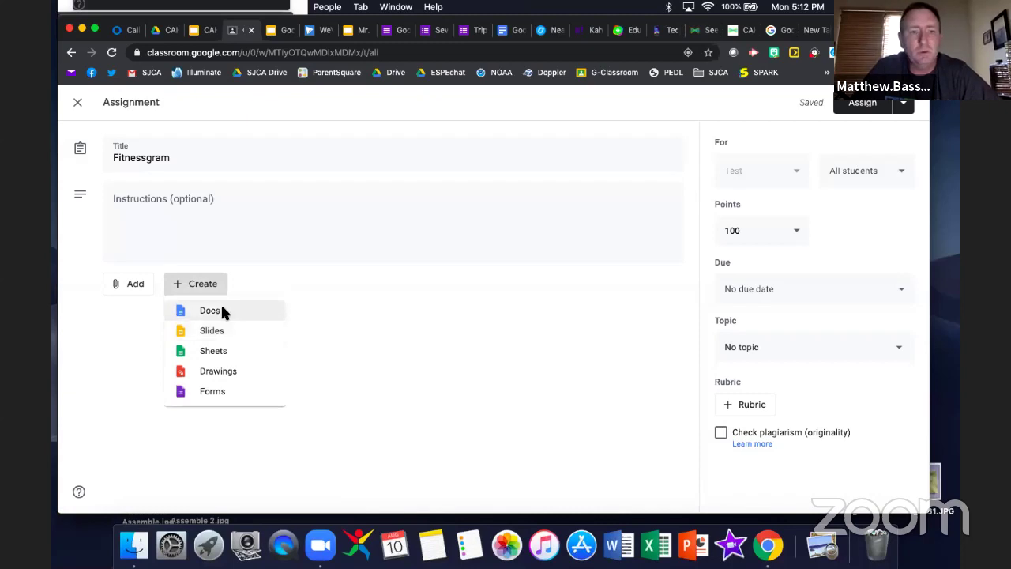
pyautogui.click(219, 317)
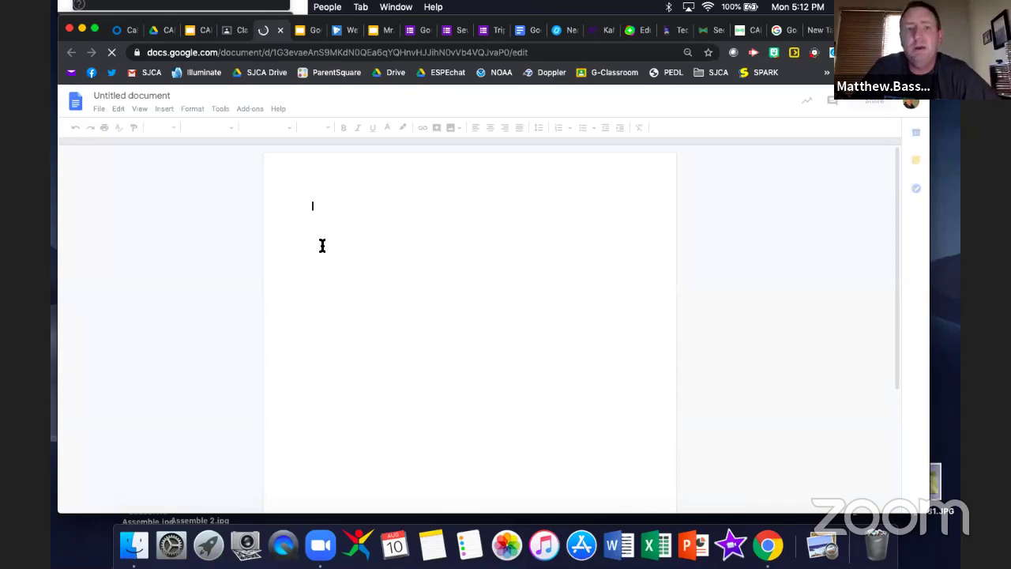
pyautogui.click(240, 32)
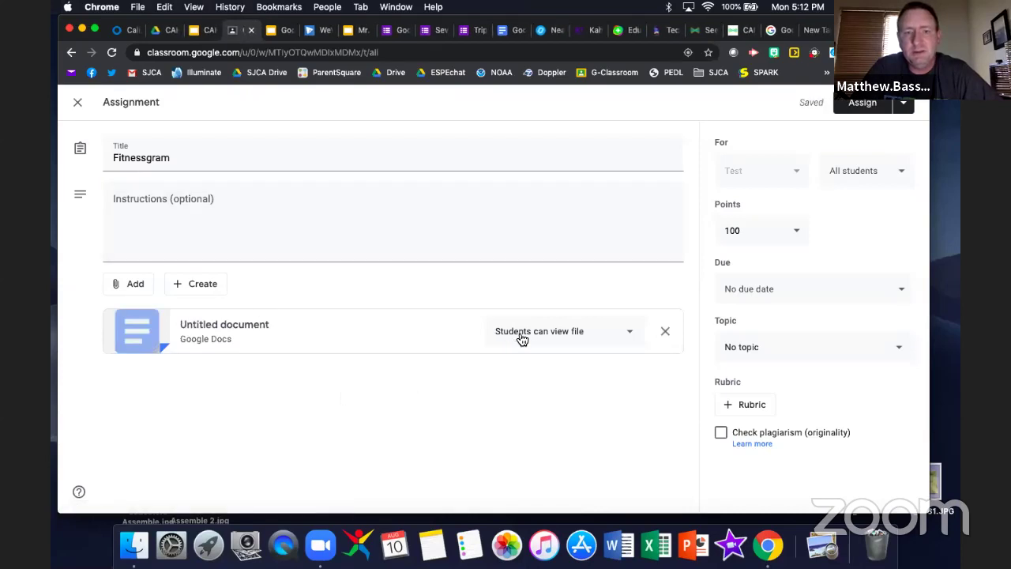
# Assign Fitnessgram with a copy of the document for each student and move it under the Fitness topic
pyautogui.click(554, 339)
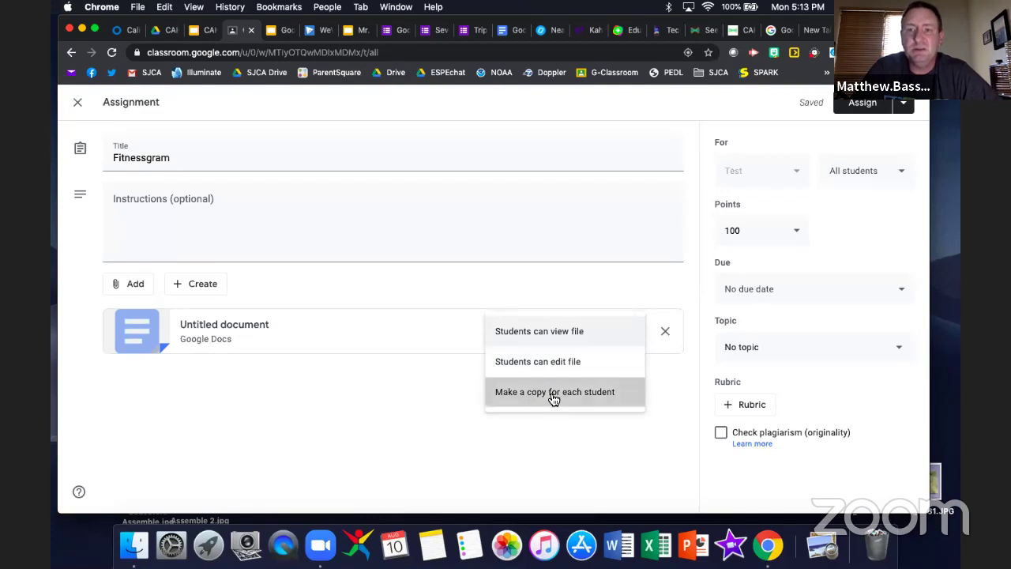
pyautogui.click(554, 395)
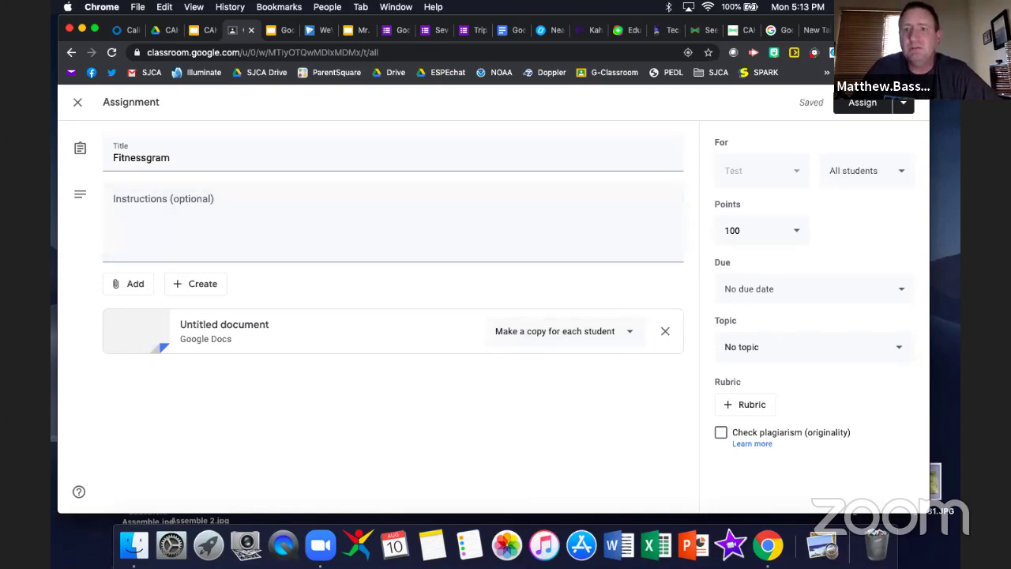
pyautogui.click(865, 104)
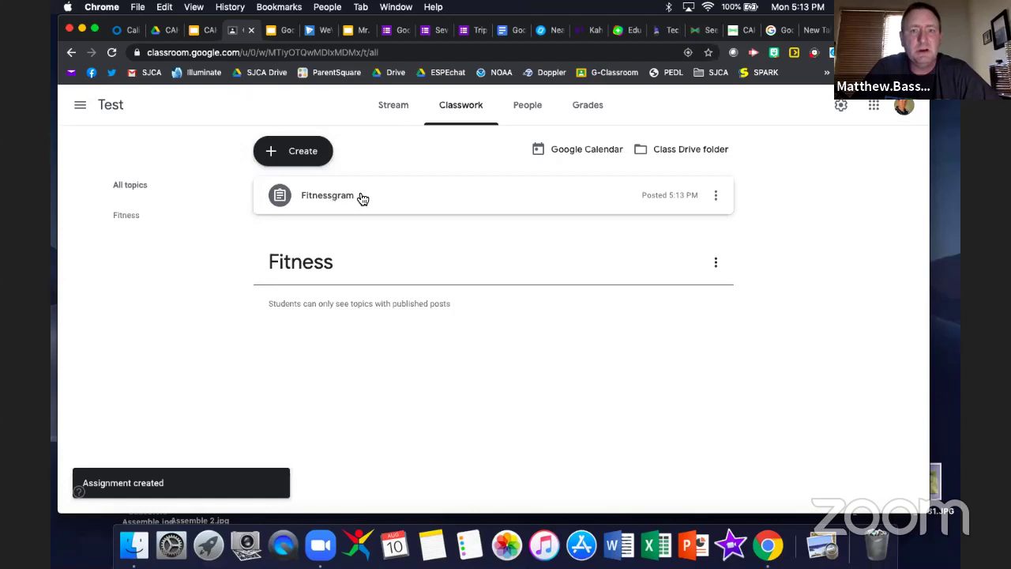
pyautogui.moveTo(358, 198); pyautogui.dragTo(369, 274)
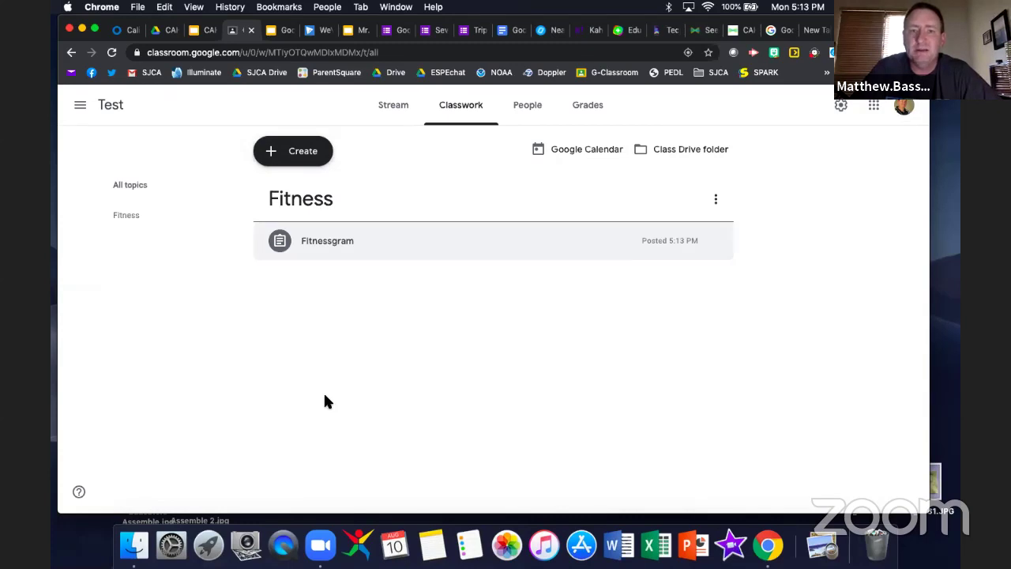
# Go to the class's People page and view the student invitation form, closing it without inviting anyone
pyautogui.click(529, 106)
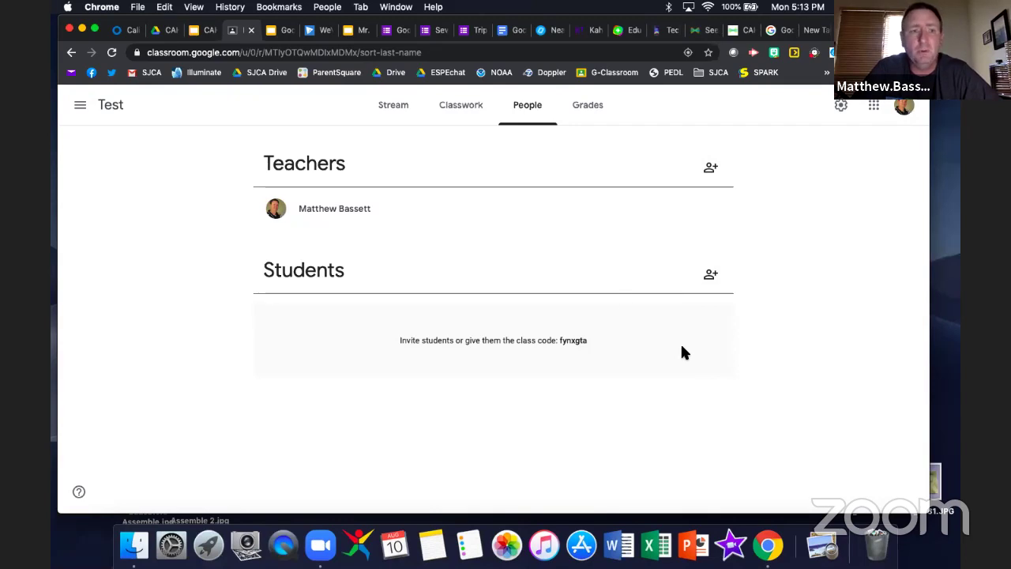
pyautogui.click(711, 277)
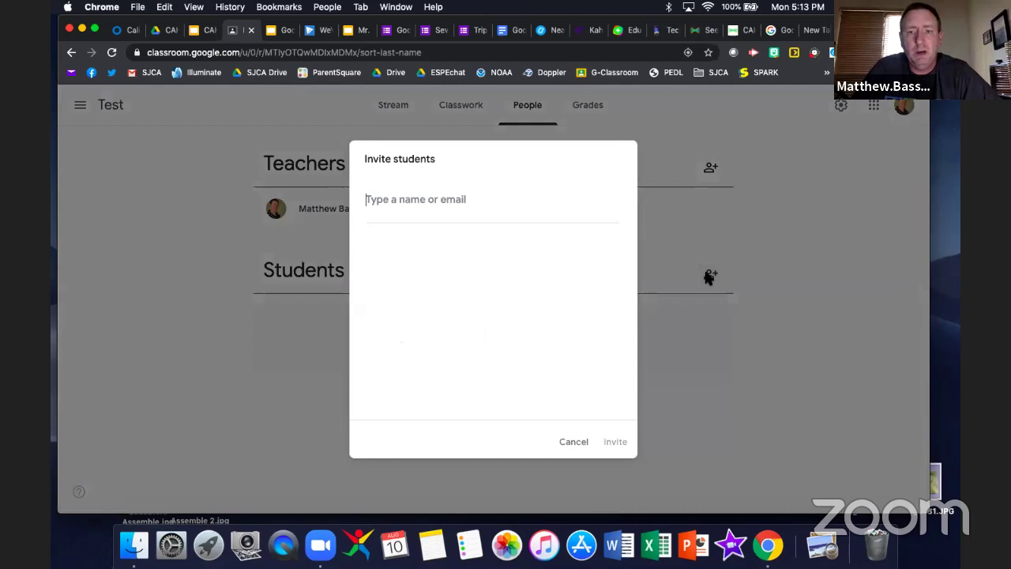
pyautogui.click(575, 447)
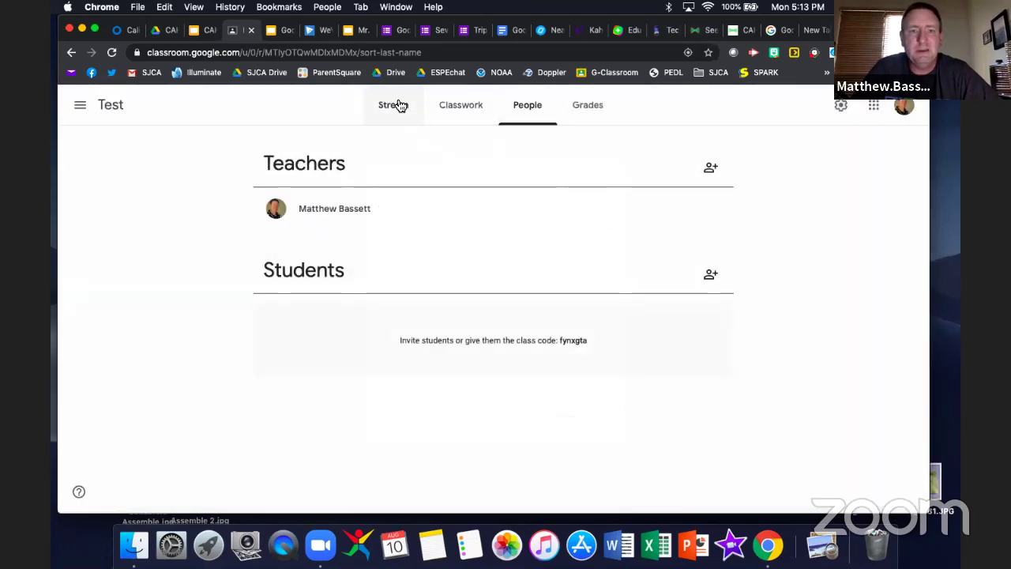
# Display the class code enlarged from the Stream page, close it, and view the class's Grades page
pyautogui.click(402, 106)
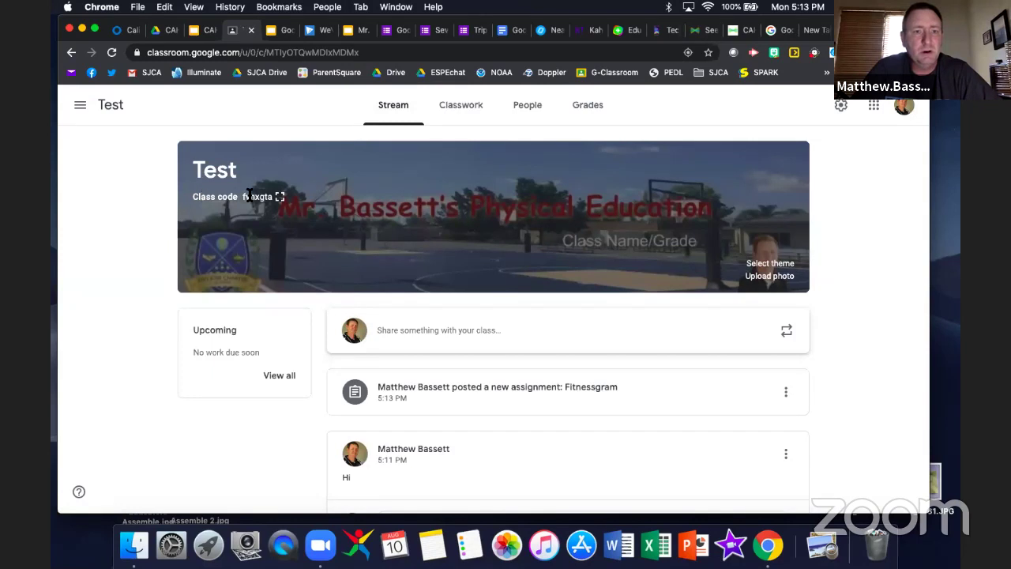
pyautogui.click(280, 197)
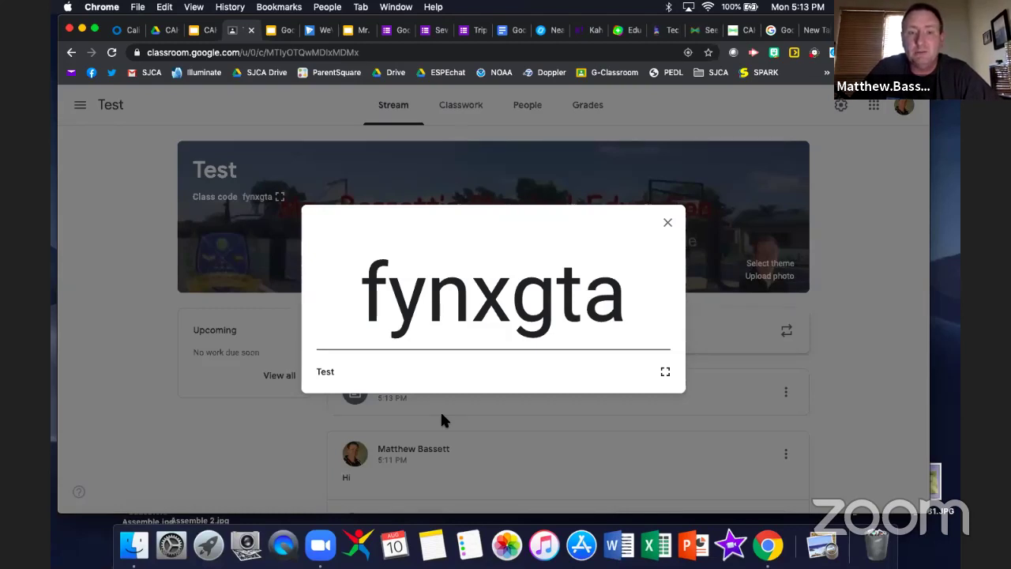
pyautogui.click(668, 223)
pyautogui.click(592, 109)
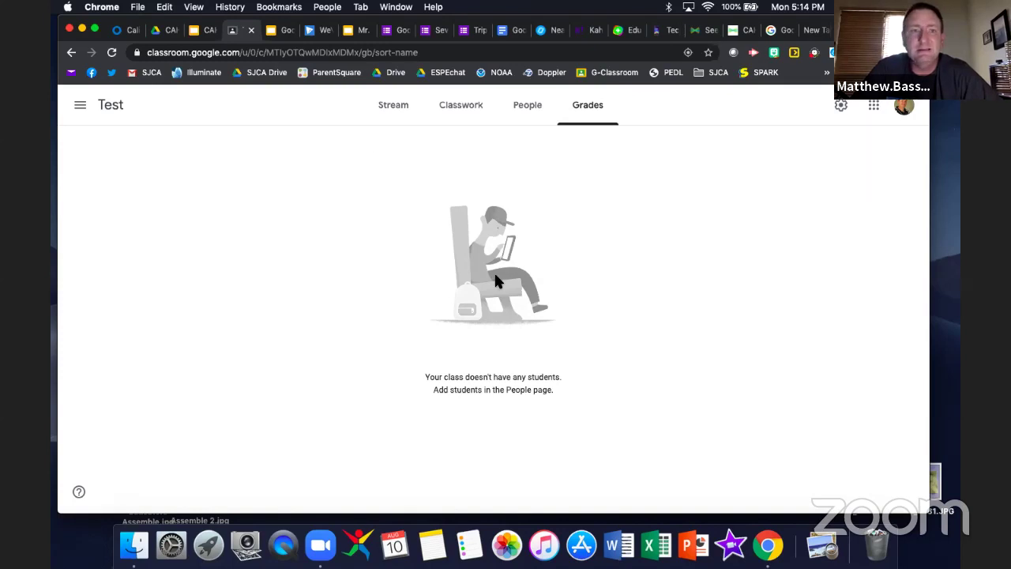
# Close the Google Classroom page and return to the CAHPERD CORE: Tech Edition presentation at the Google Classroom slide
pyautogui.click(215, 31)
pyautogui.click(207, 32)
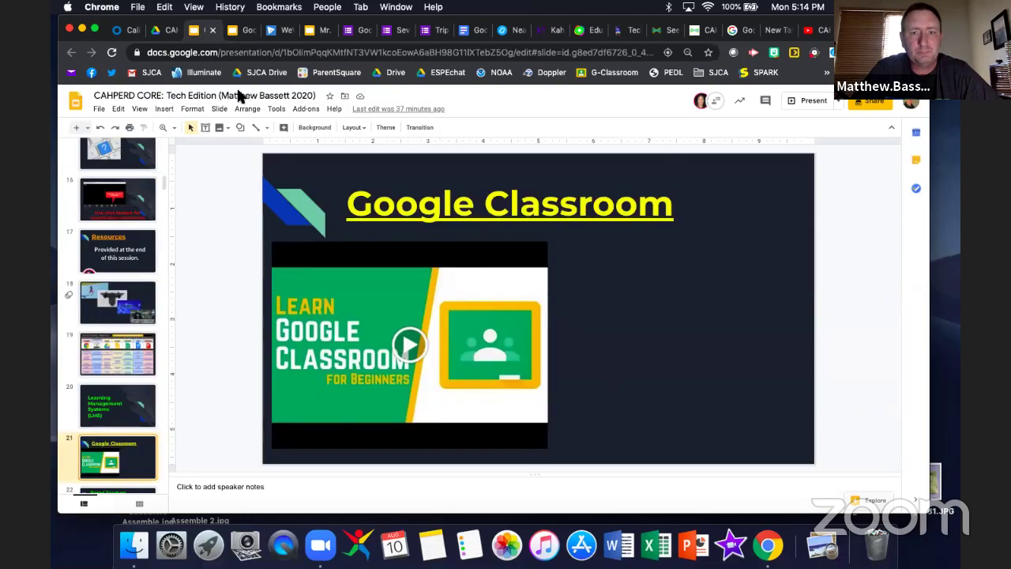
pyautogui.press('Down')
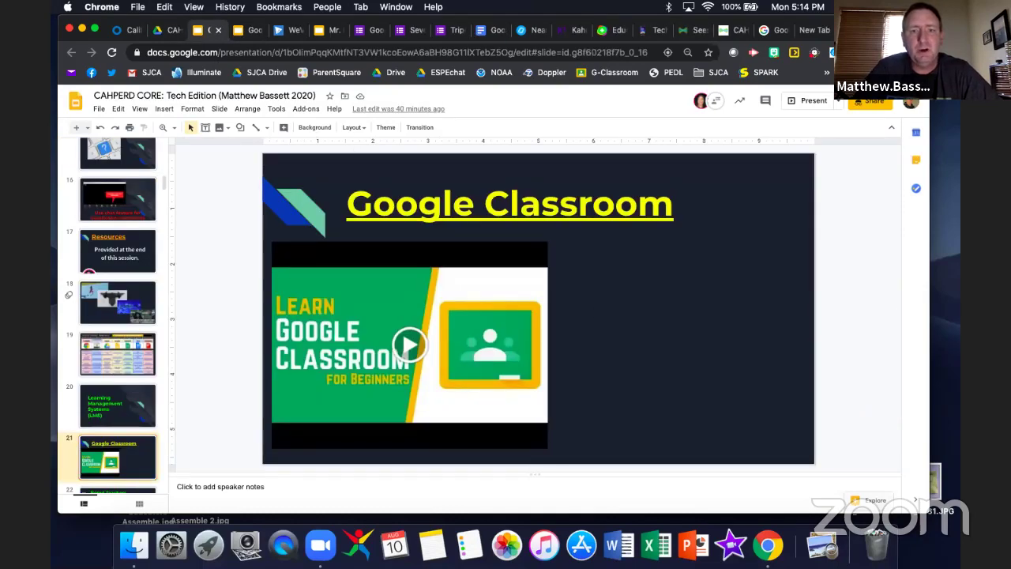
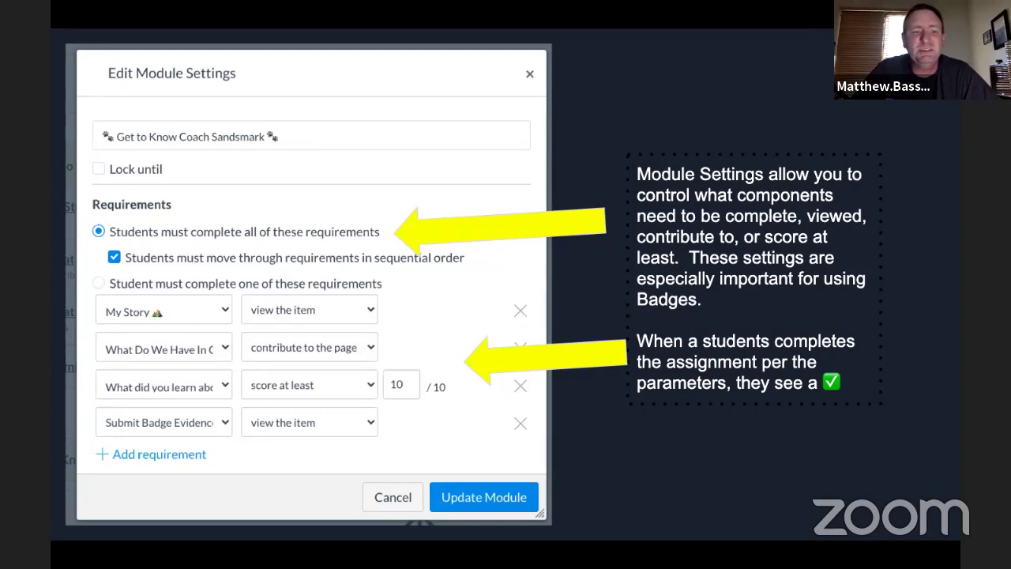
# Page through the Canvas slides, from Module Settings past Speedgrader, Commons, Navigation, Apps and calendar assignments, up to the cookie cartoon
pyautogui.press('Right')
pyautogui.press('Right')
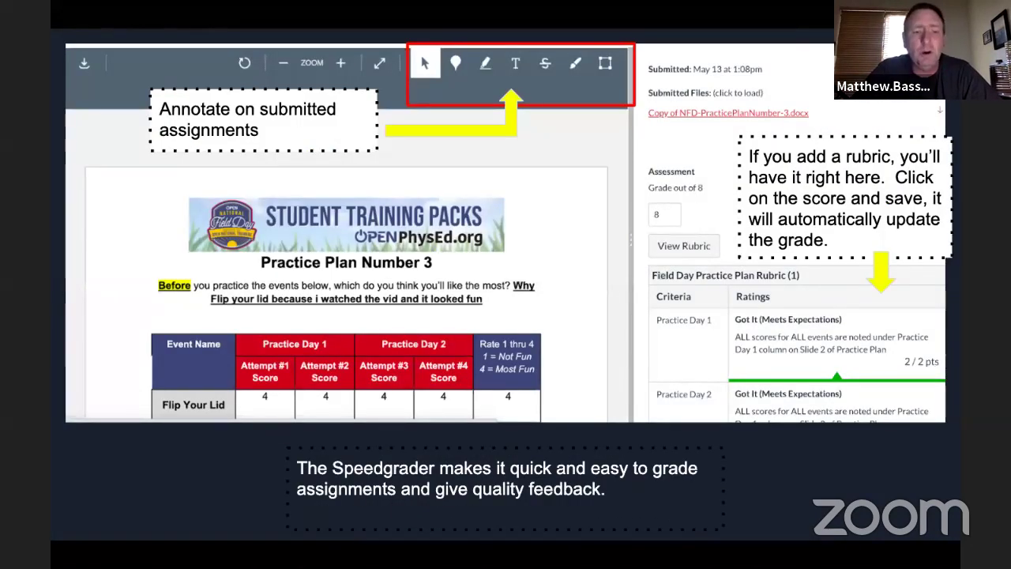
pyautogui.press('Right')
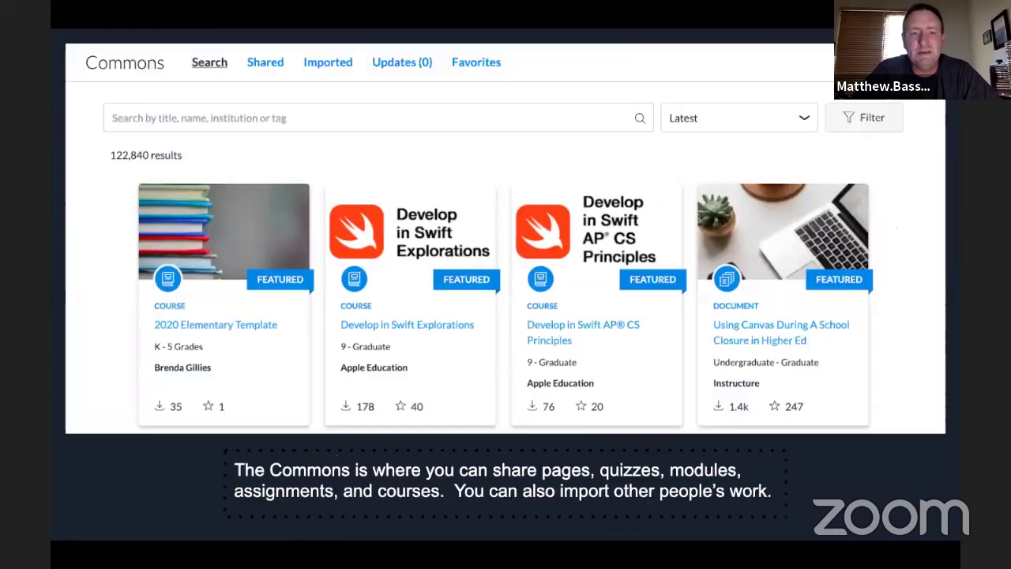
pyautogui.press('Right')
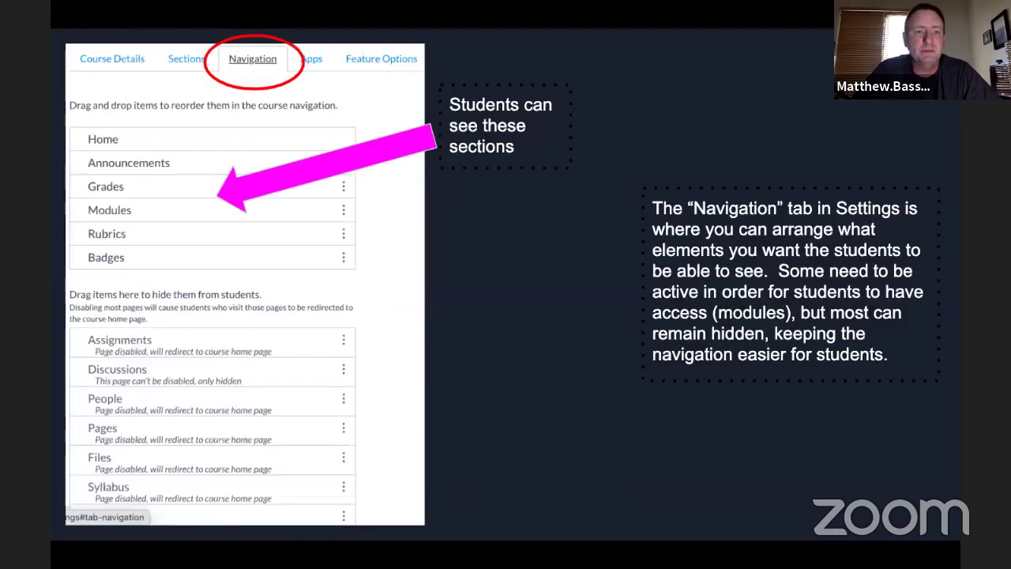
pyautogui.press('Right')
pyautogui.press('Right')
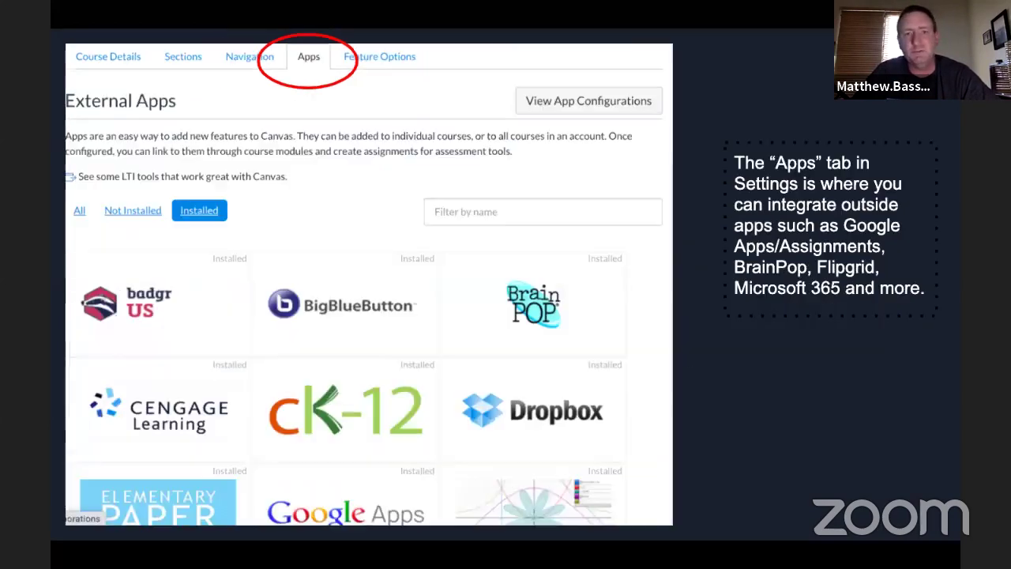
pyautogui.press('Right')
pyautogui.press('Right')
pyautogui.press('Right')
pyautogui.press('Right')
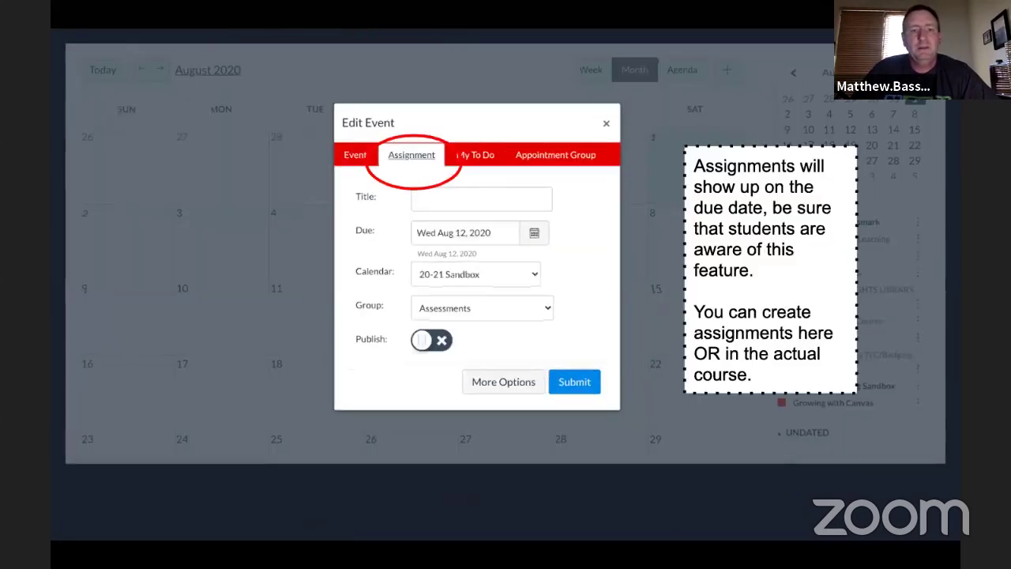
pyautogui.press('Right')
pyautogui.press('Right')
pyautogui.press('Right')
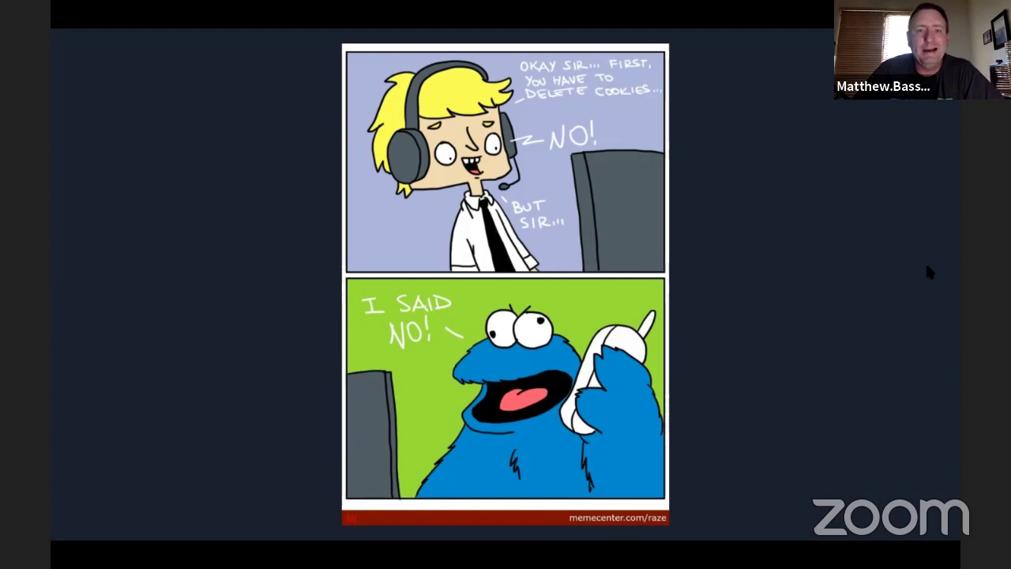
# Advance past the Creating Content slide to the iMovie slide and end the slideshow
pyautogui.press('Right')
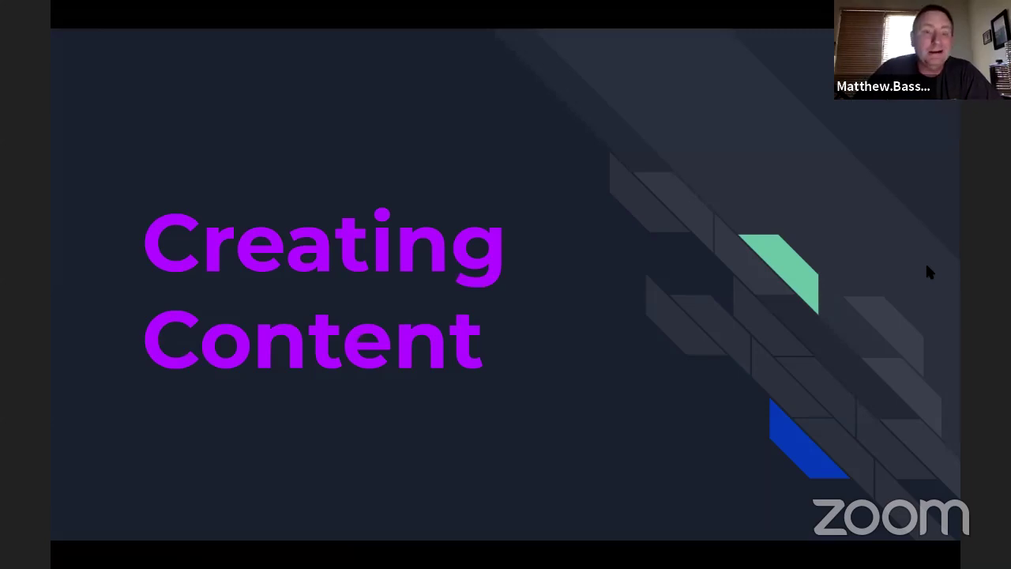
pyautogui.press('Right')
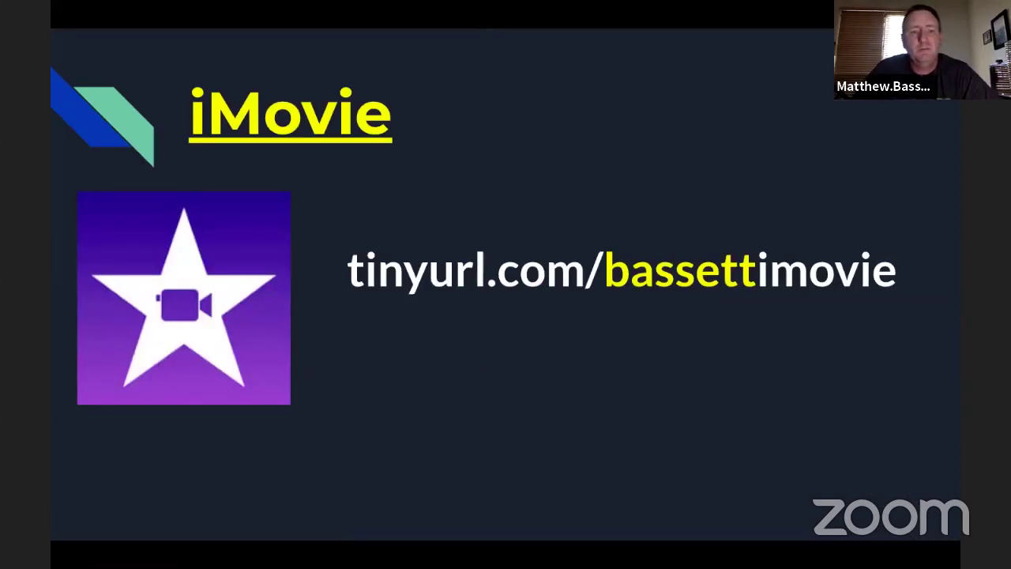
pyautogui.press('Escape')
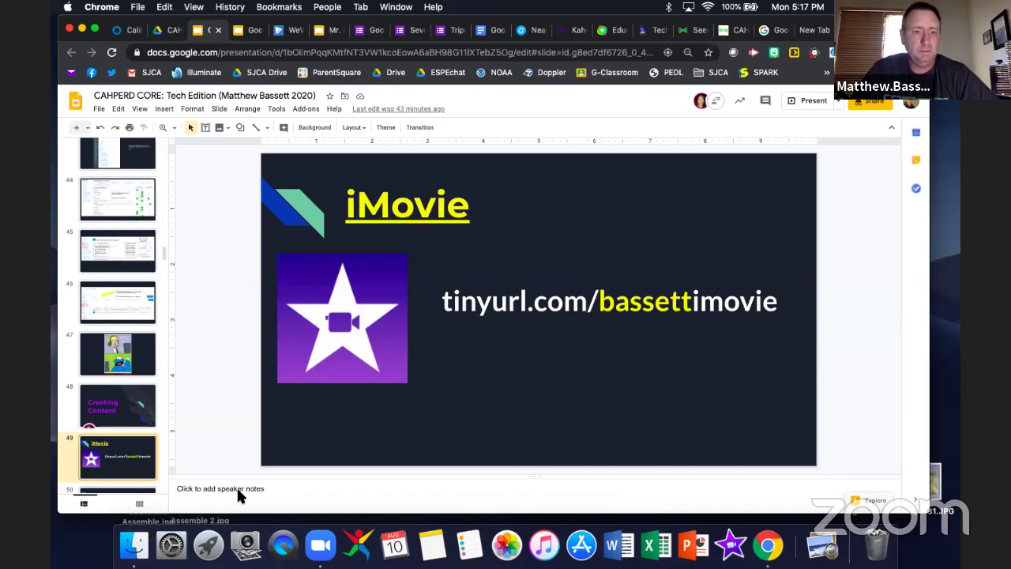
# Open iMovie and try to import the JPG image from the desktop into the empty project media
pyautogui.click(732, 545)
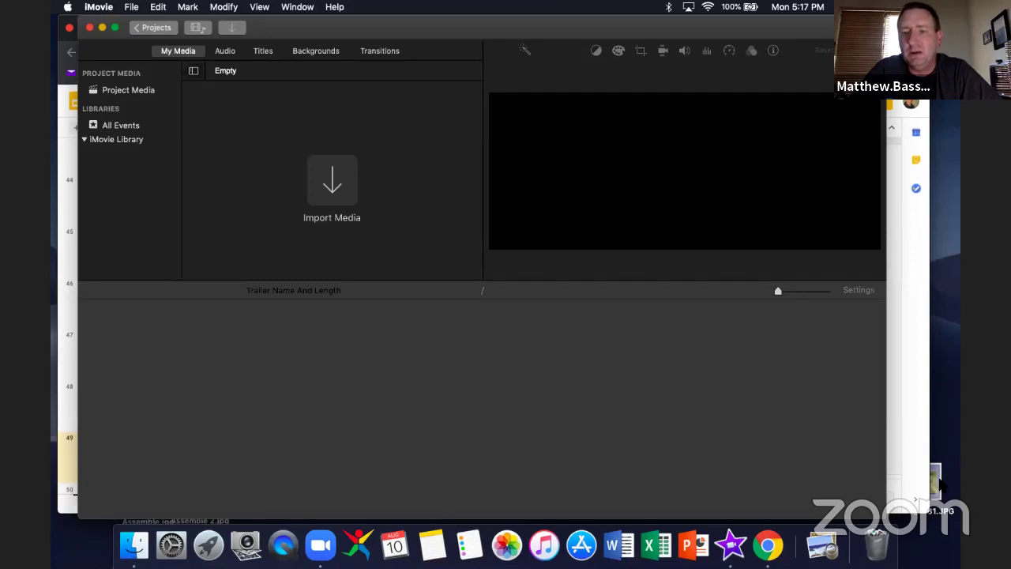
pyautogui.moveTo(942, 485); pyautogui.dragTo(263, 151)
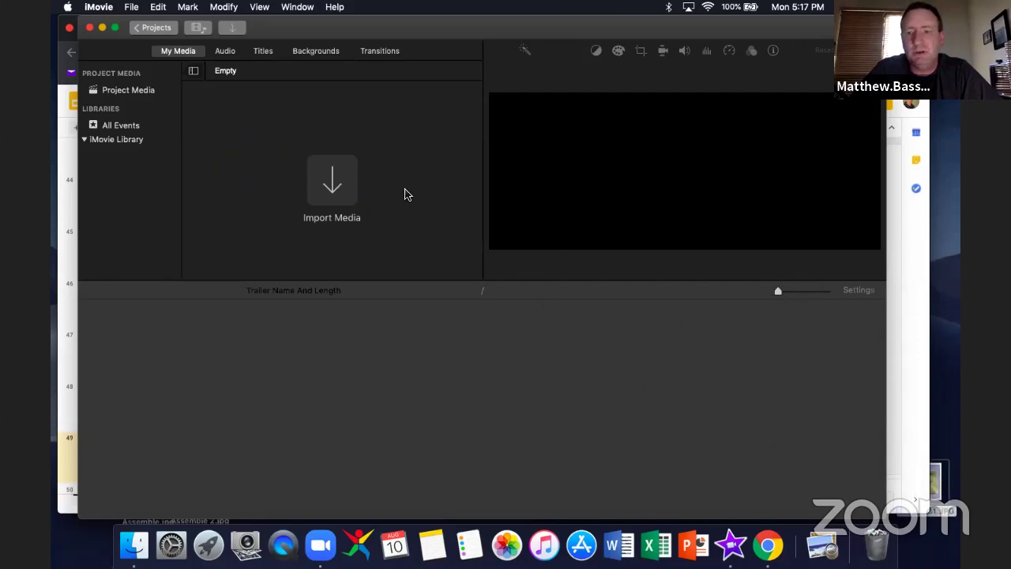
pyautogui.moveTo(938, 482); pyautogui.dragTo(339, 181)
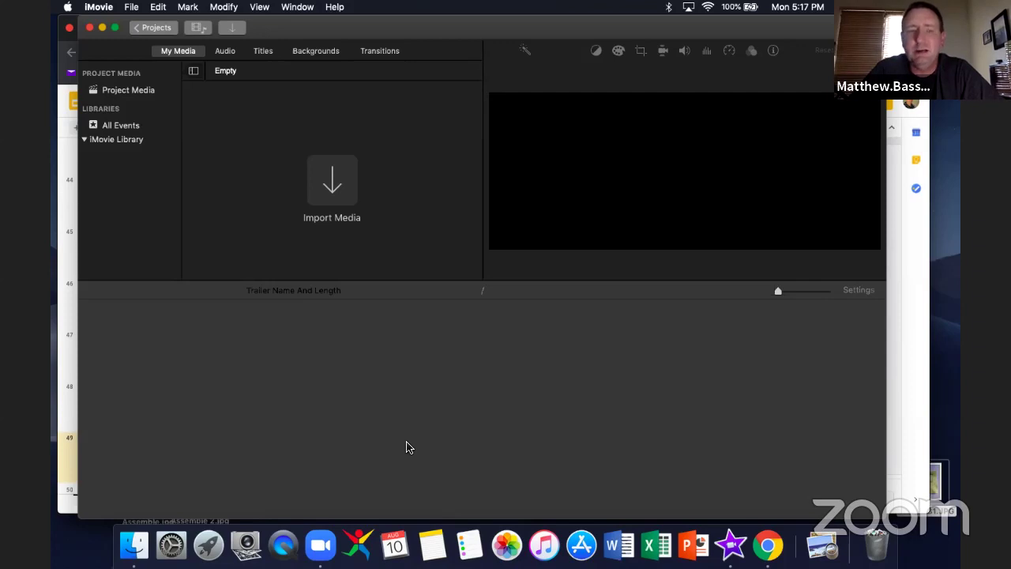
# Look through iMovie's Audio, Titles, Backgrounds and Transitions collections, trying to place the Watercolor Globe and Educational Globe in the timeline
pyautogui.click(229, 53)
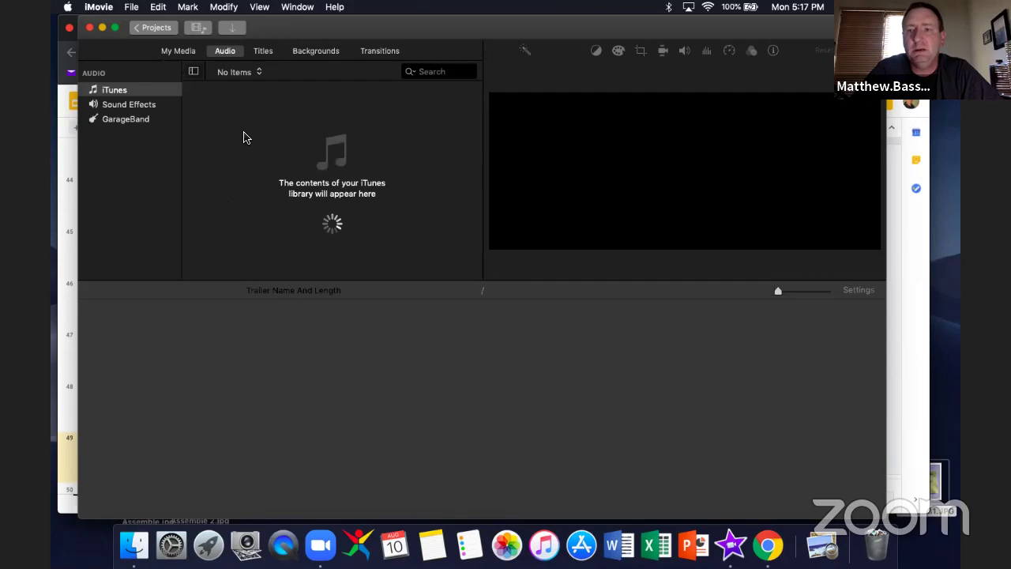
pyautogui.click(267, 52)
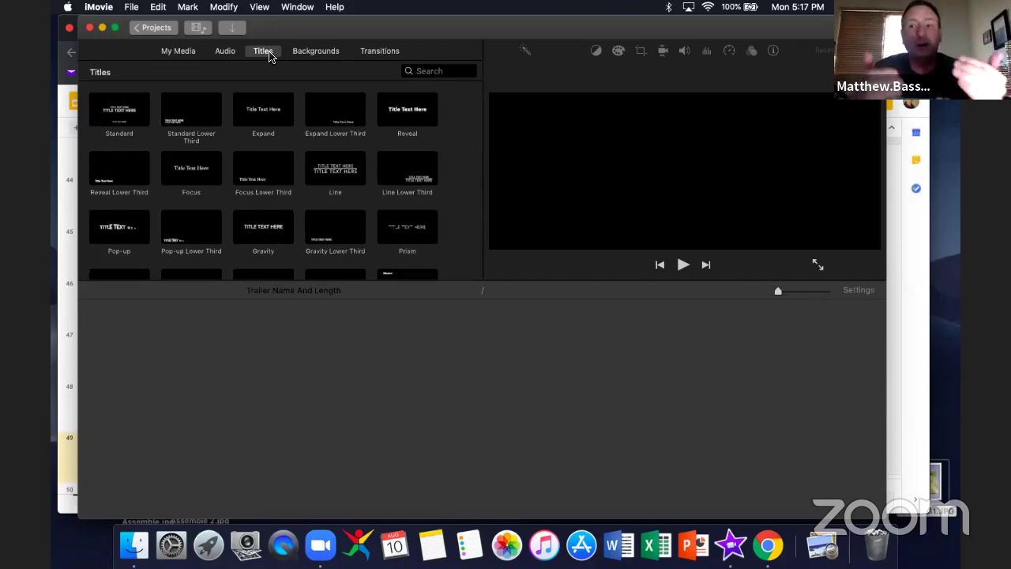
pyautogui.click(320, 53)
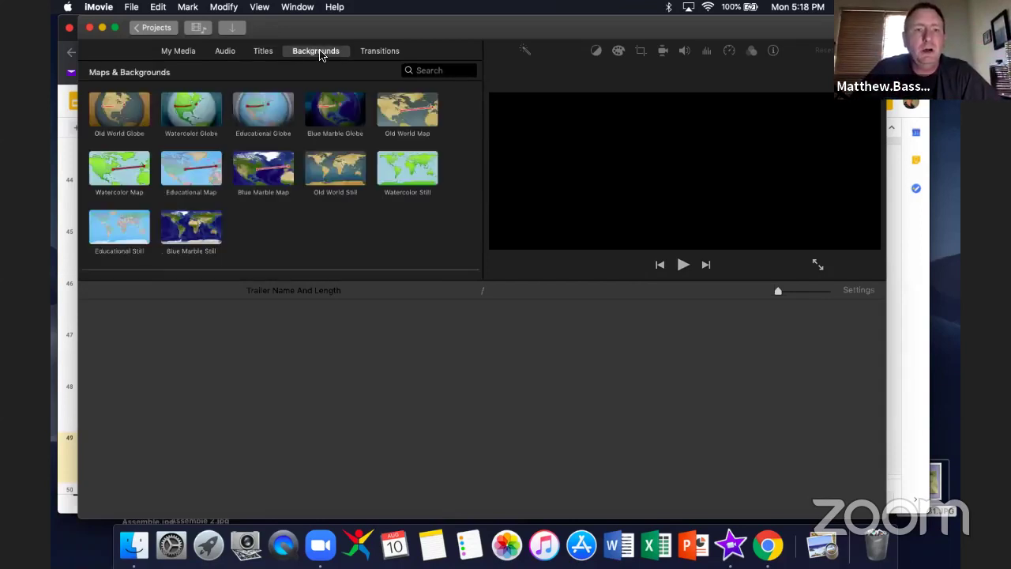
pyautogui.moveTo(193, 118); pyautogui.dragTo(152, 395)
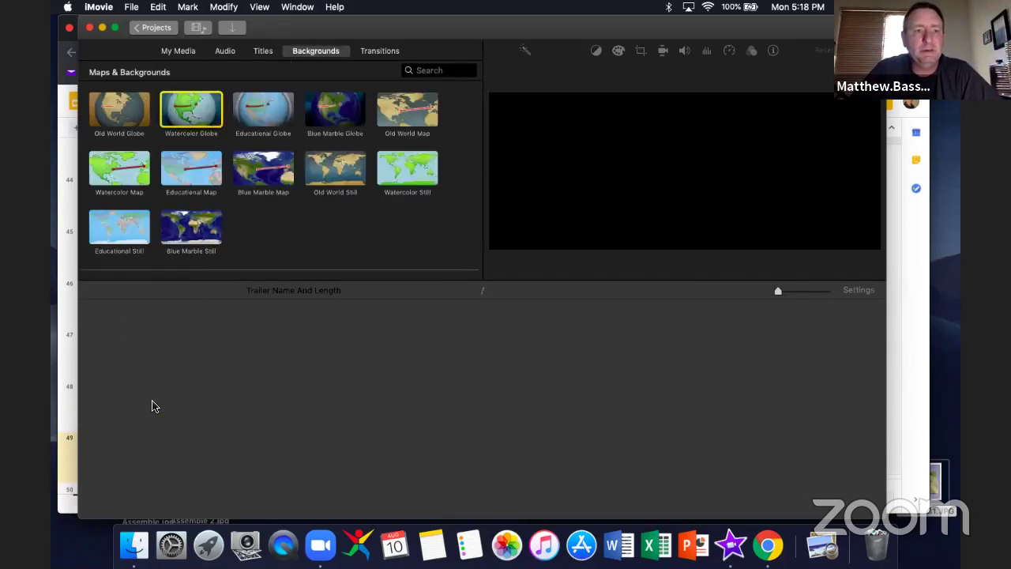
pyautogui.moveTo(263, 111); pyautogui.dragTo(159, 426)
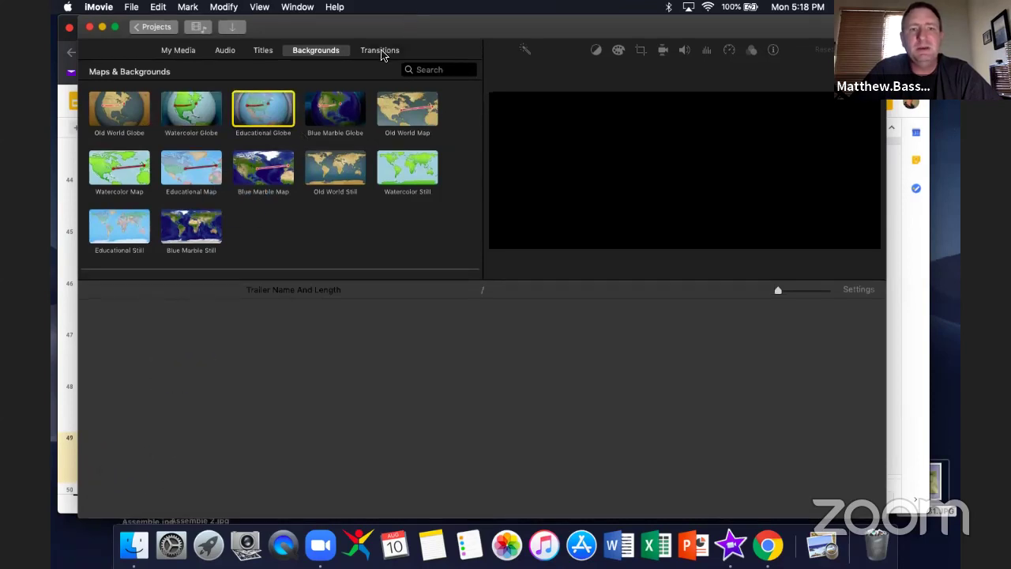
pyautogui.click(385, 51)
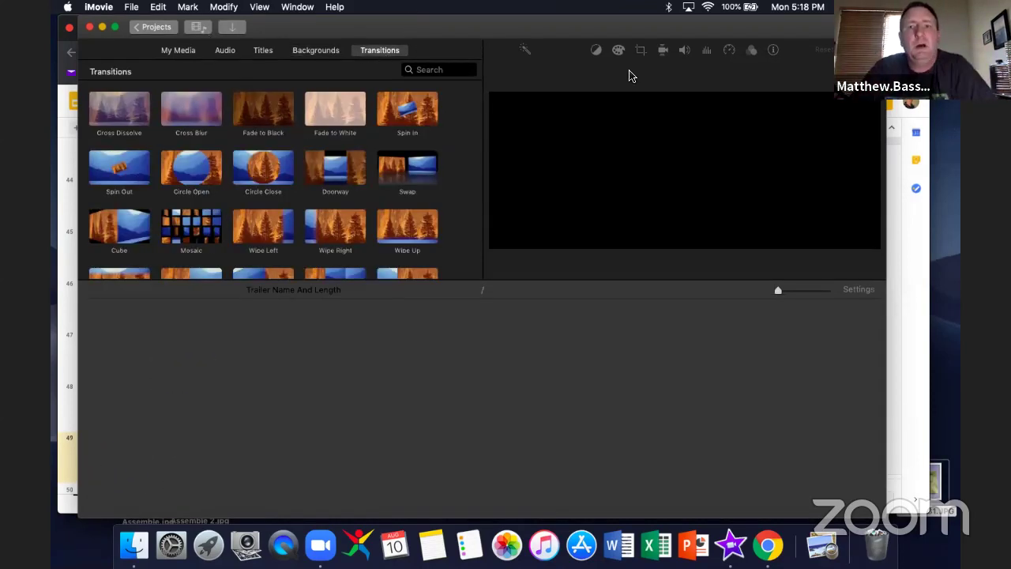
# Close iMovie and show the We Video slide in the presentation
pyautogui.moveTo(801, 24); pyautogui.dragTo(727, 31)
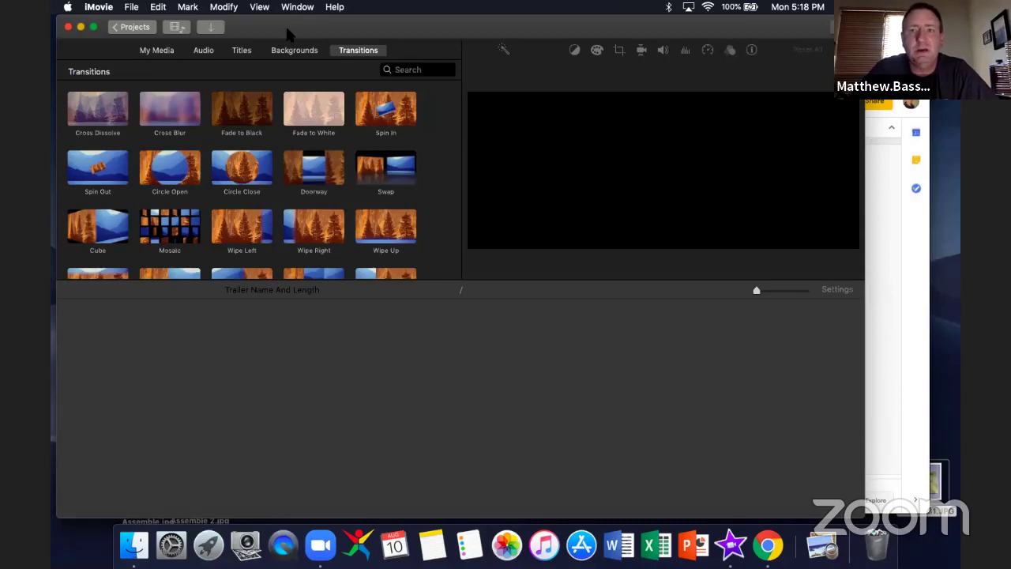
pyautogui.click(69, 28)
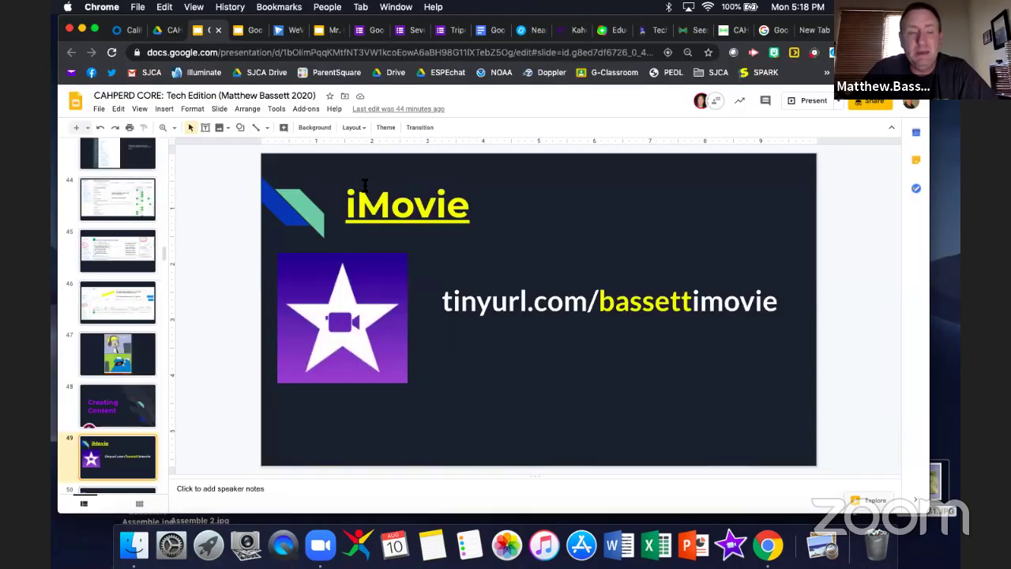
pyautogui.scroll(-5, 123, 355)
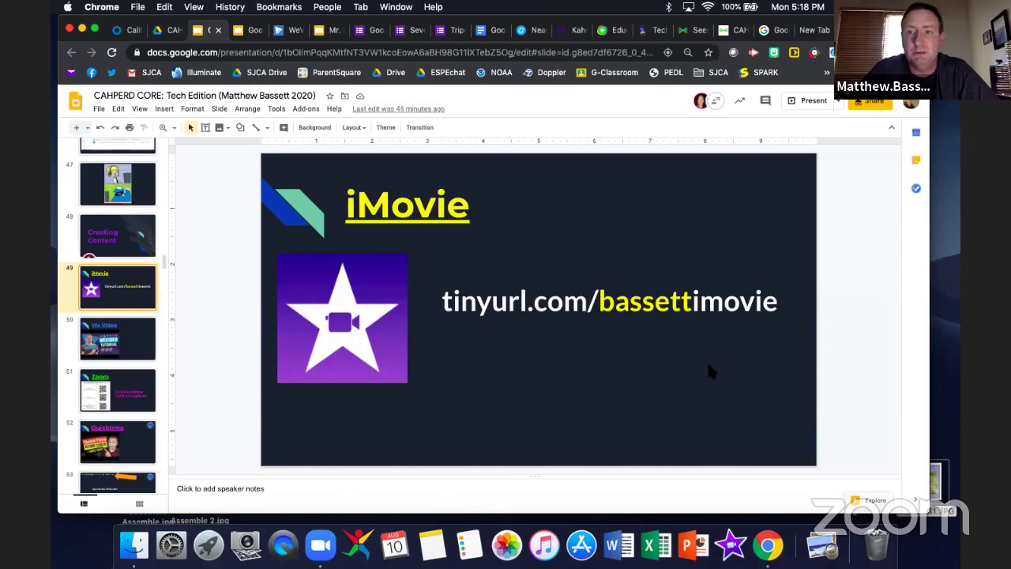
pyautogui.click(128, 354)
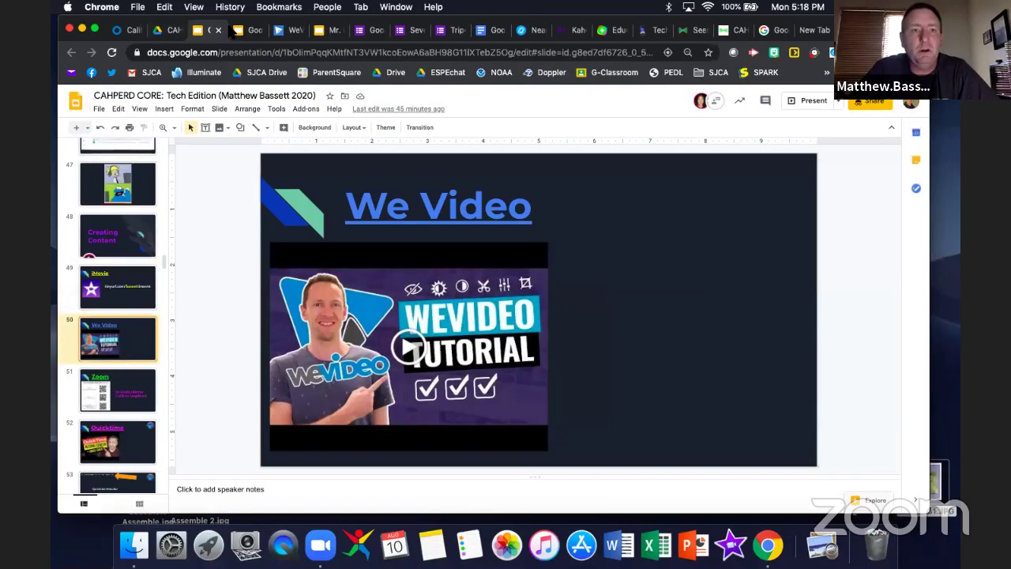
# Close the Google Classroom Header presentation and, in WeVideo, place a video clip directly after the sample text on the Video 1 track
pyautogui.click(252, 30)
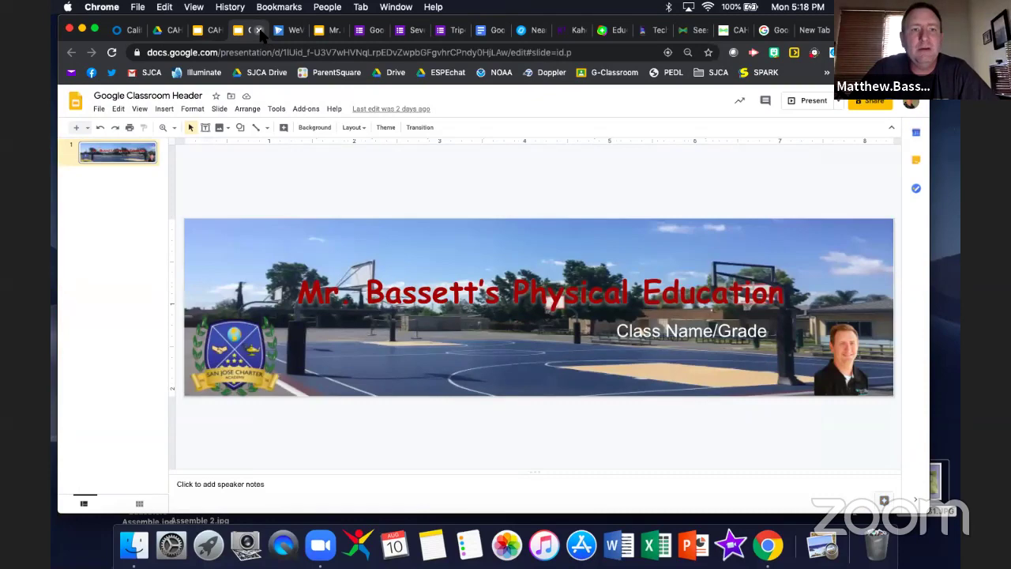
pyautogui.click(259, 30)
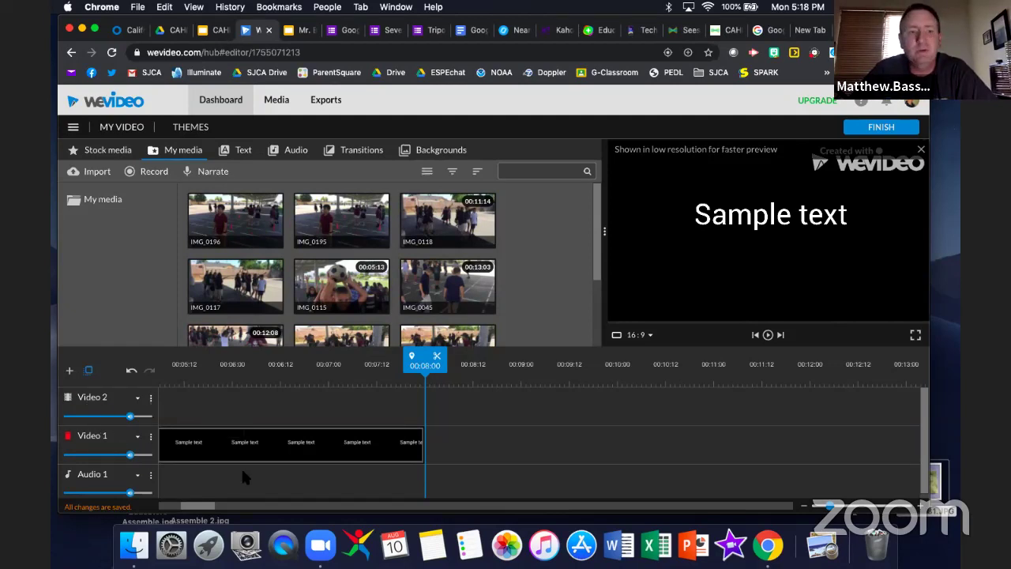
pyautogui.moveTo(250, 226); pyautogui.dragTo(569, 451)
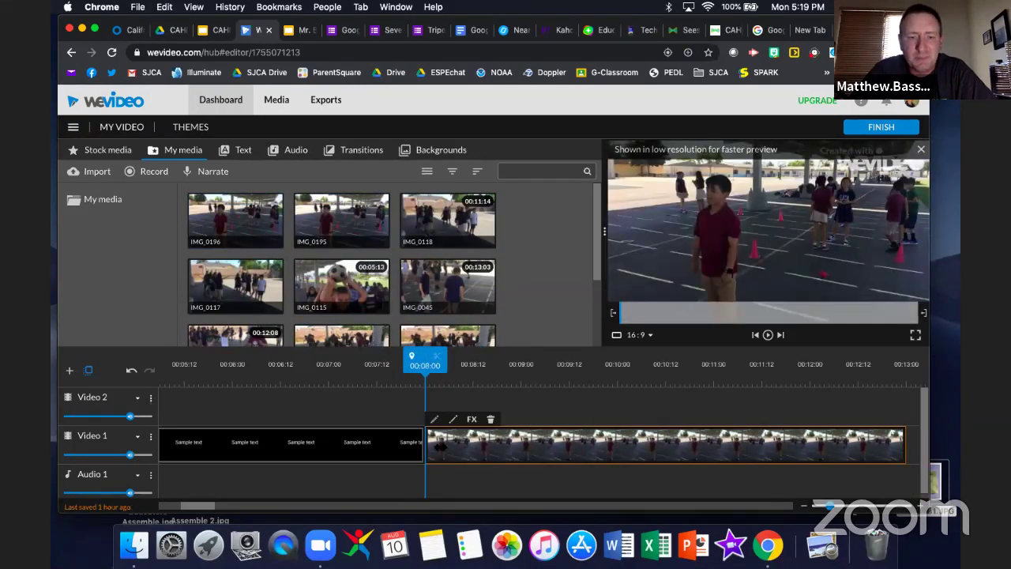
pyautogui.moveTo(445, 447)
pyautogui.mouseDown()
pyautogui.moveTo(612, 446)
pyautogui.moveTo(445, 441)
pyautogui.moveTo(437, 451)
pyautogui.mouseUp()
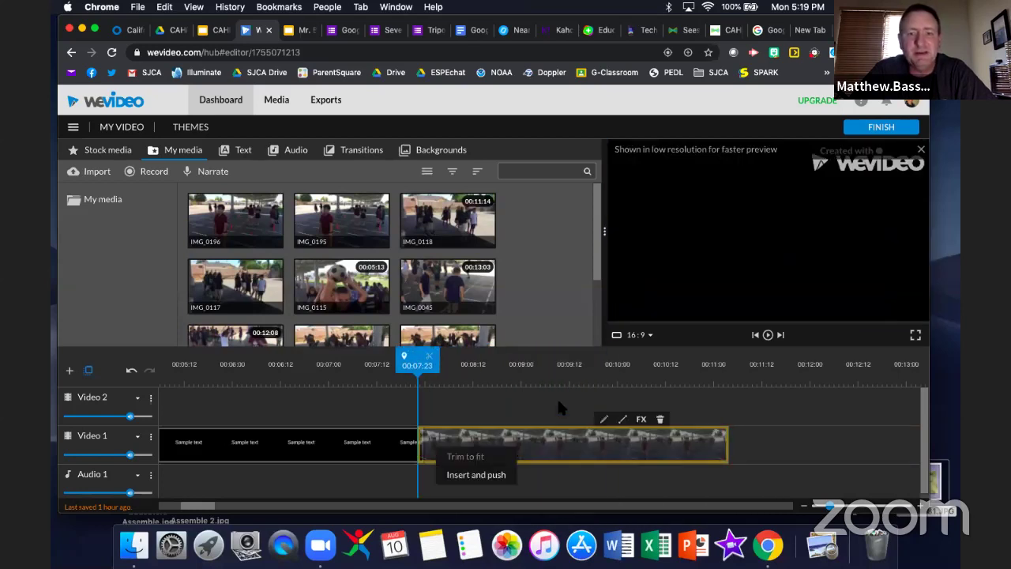
# Leave and close the WeVideo editor, return to the CAHPERD CORE presentation and show the Zoom slide
pyautogui.click(269, 30)
pyautogui.click(613, 200)
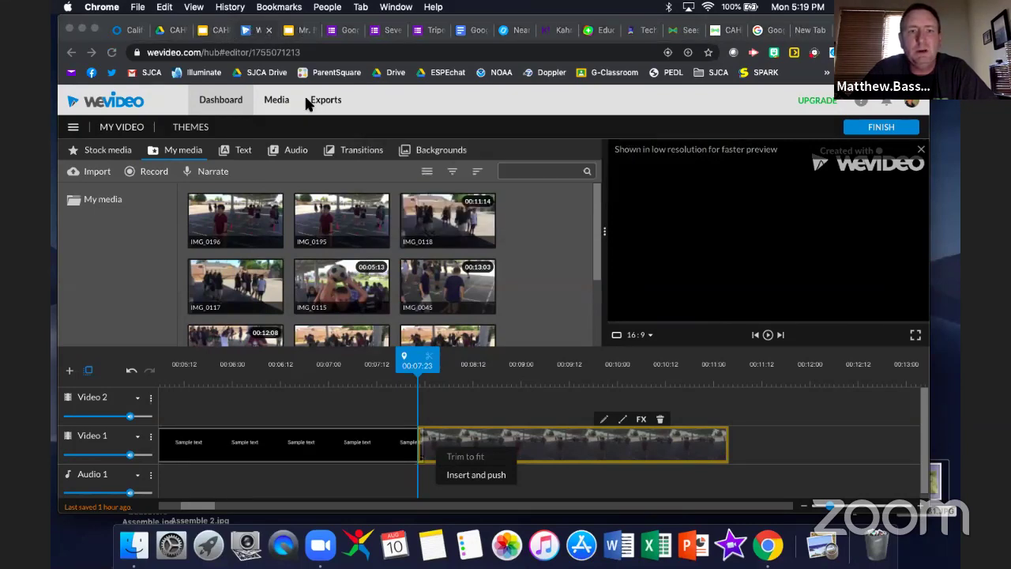
pyautogui.click(220, 31)
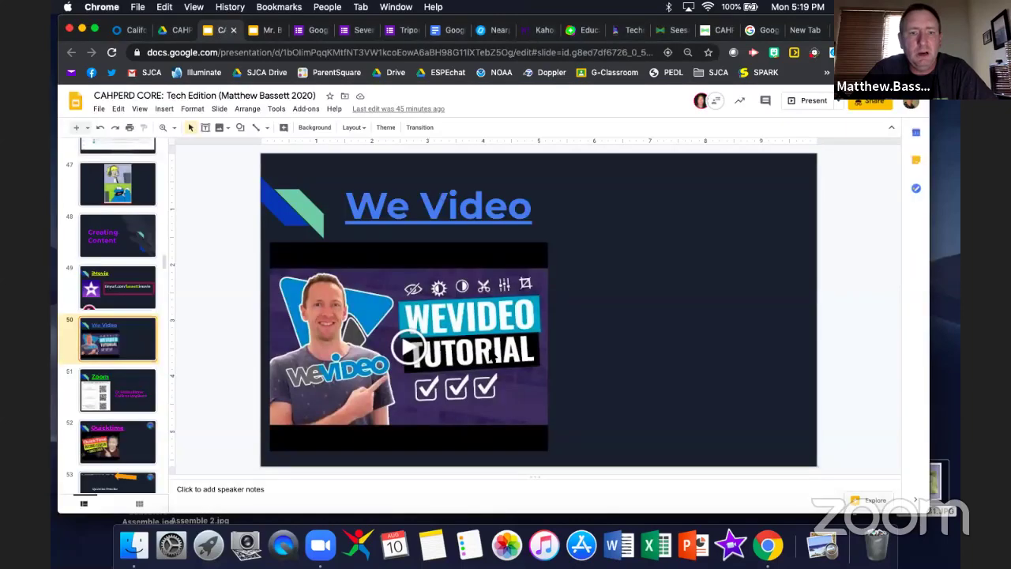
pyautogui.press('Down')
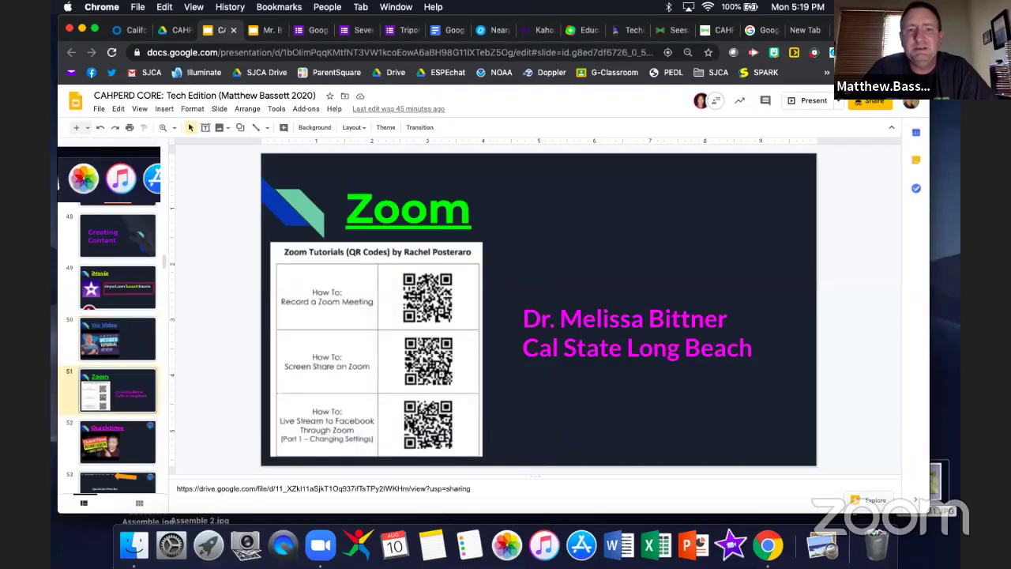
# Shift the We Video slide's title slightly down, and select the title box on the Zoom slide
pyautogui.press('Up')
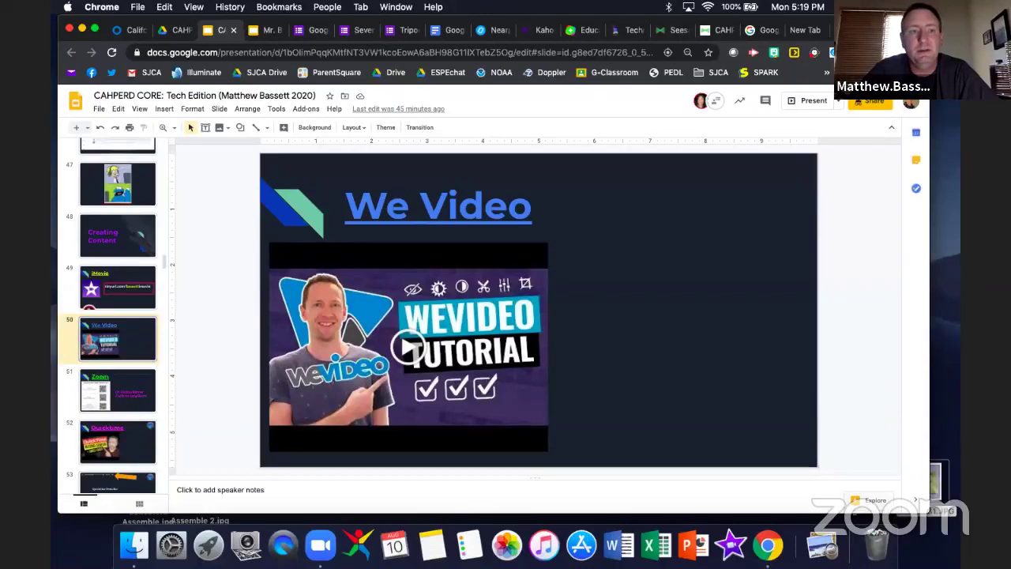
pyautogui.moveTo(662, 230); pyautogui.dragTo(662, 235)
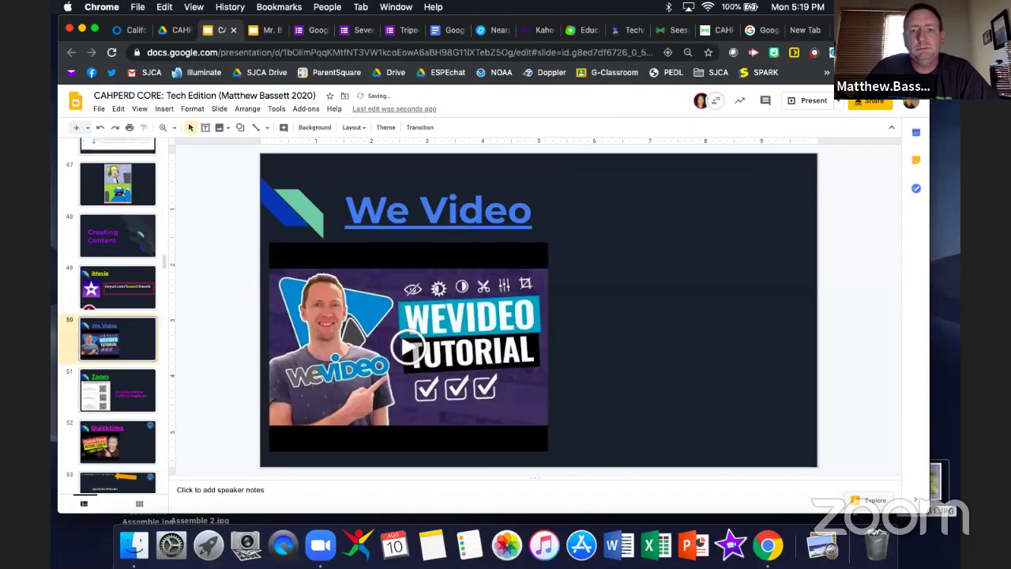
pyautogui.press('Down')
pyautogui.click(766, 220)
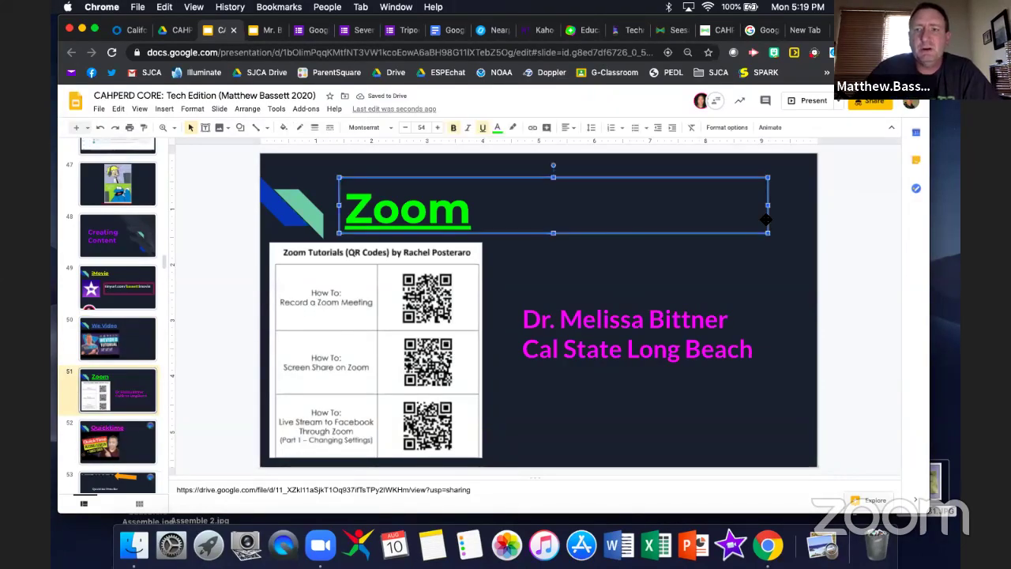